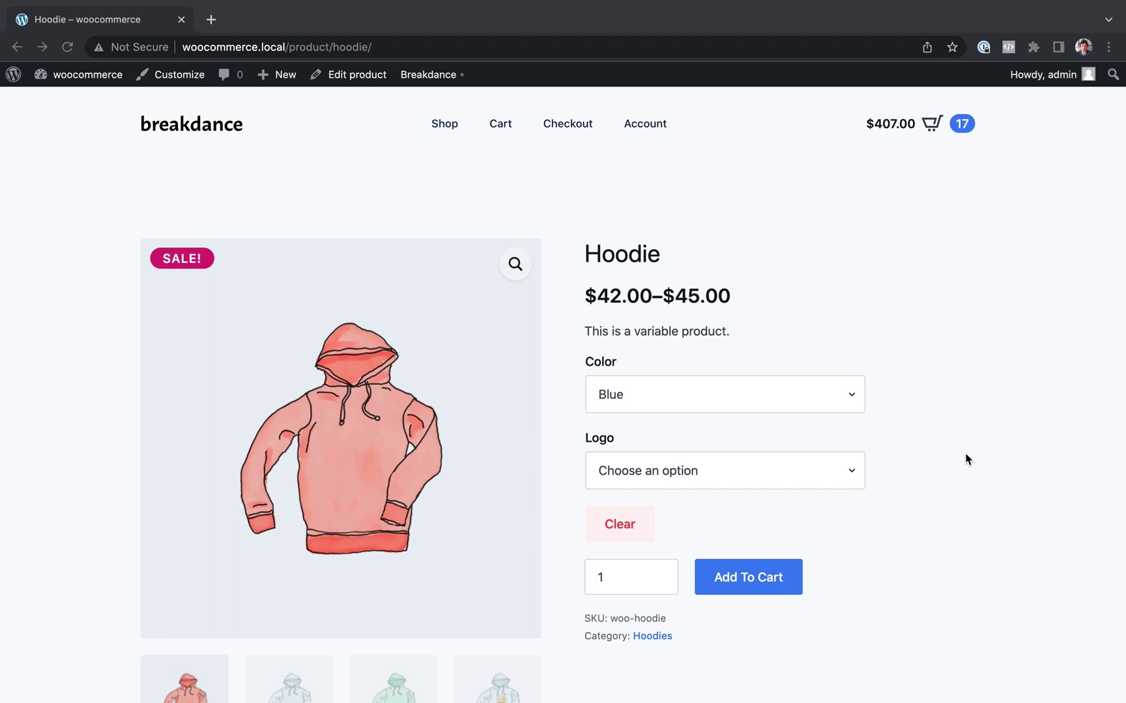
# Create a Breakdance Single Product template from Breakdance > Templates (Location Single / Products, Priority 20)
pyautogui.click(977, 380)
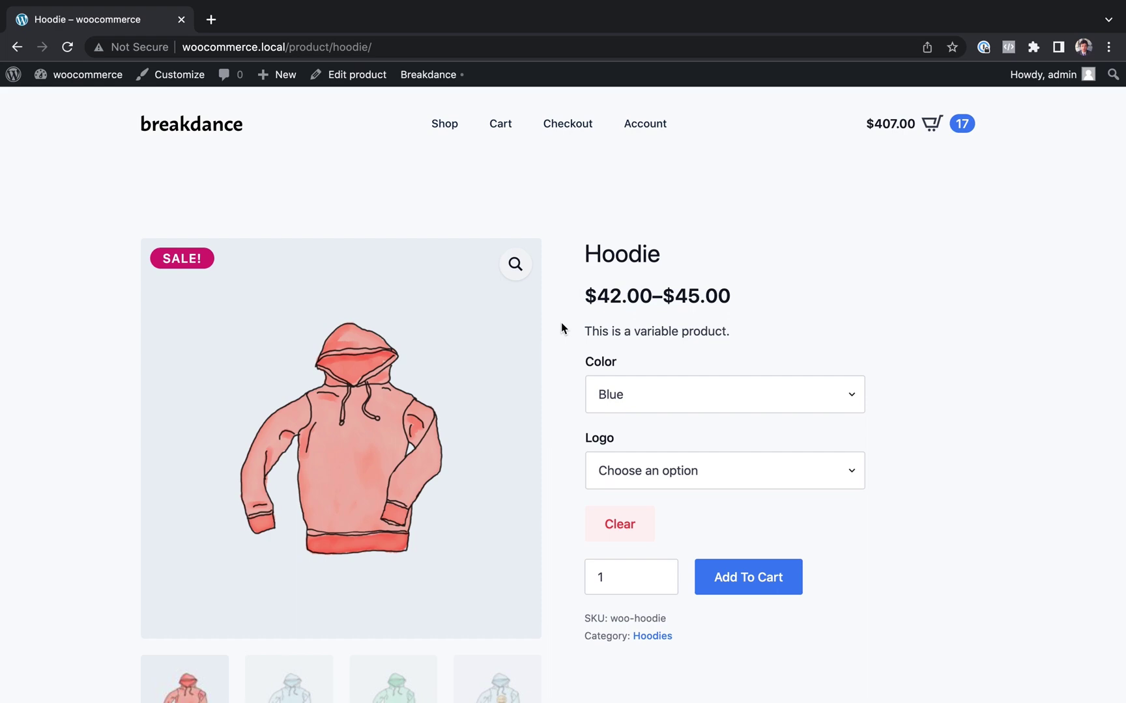
pyautogui.scroll(-10, 563, 252)
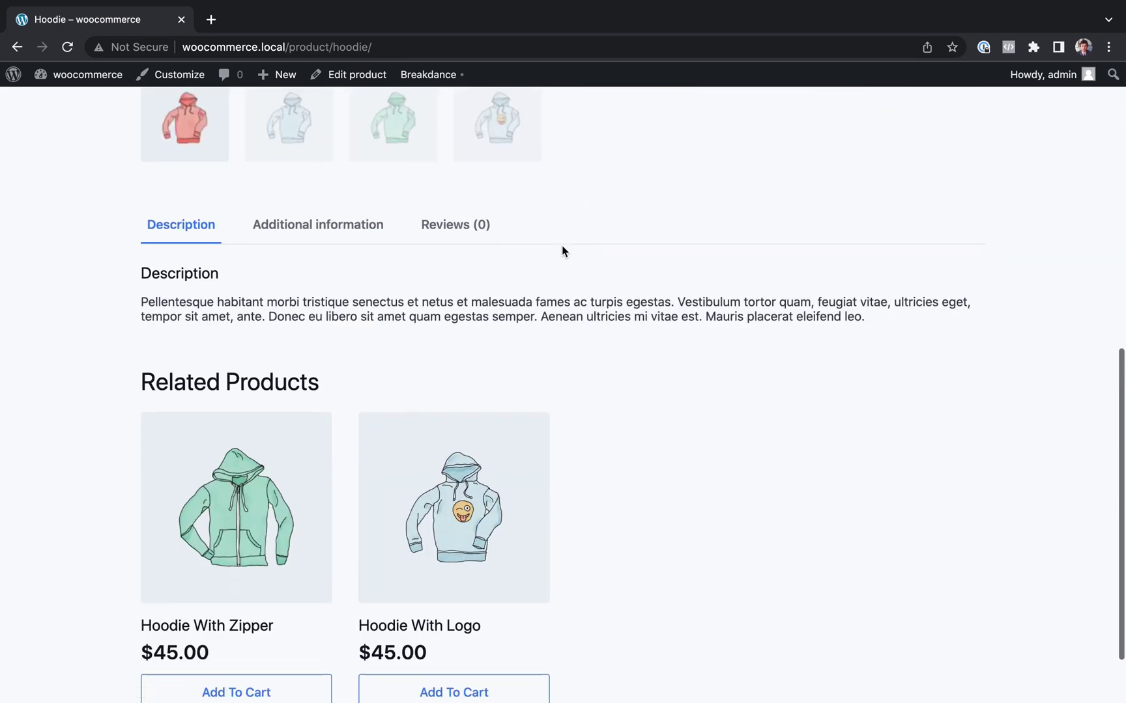
pyautogui.scroll(10, 564, 251)
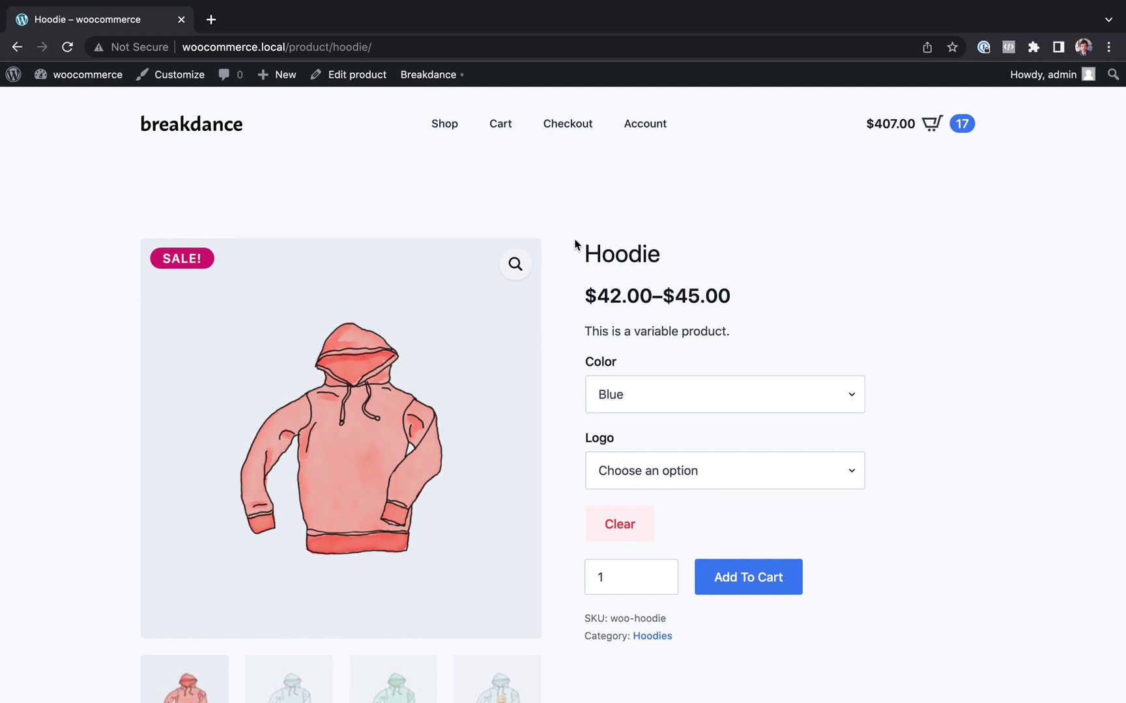
pyautogui.click(79, 75)
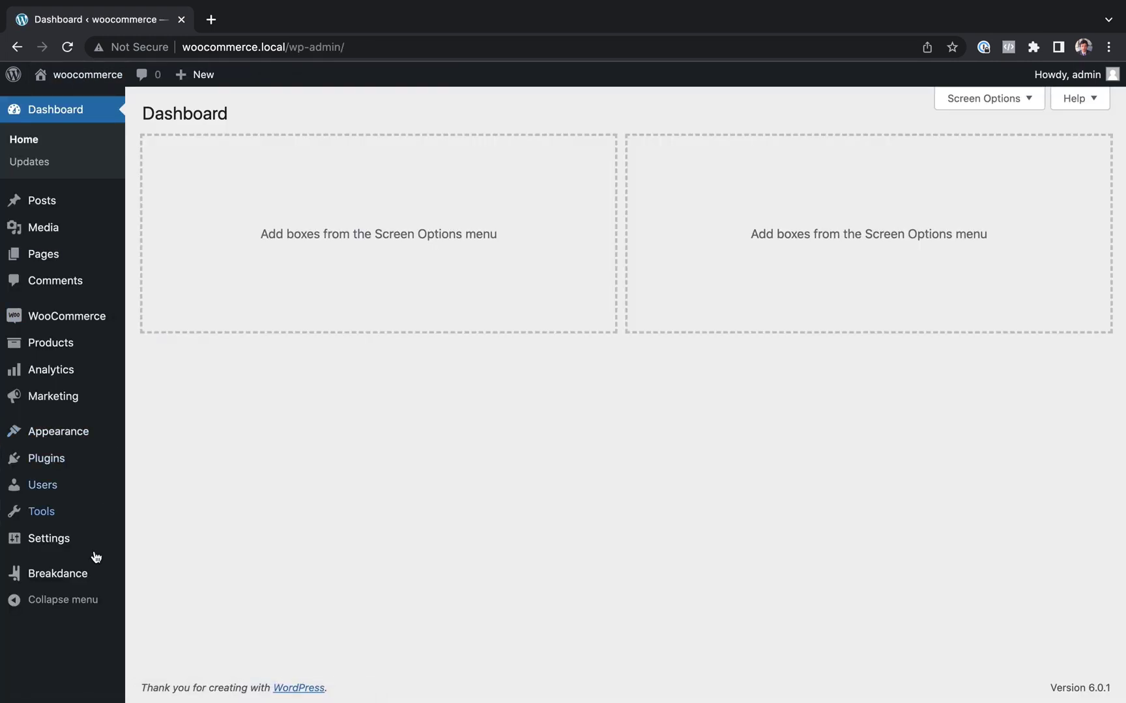
pyautogui.moveTo(83, 575)
pyautogui.click(194, 496)
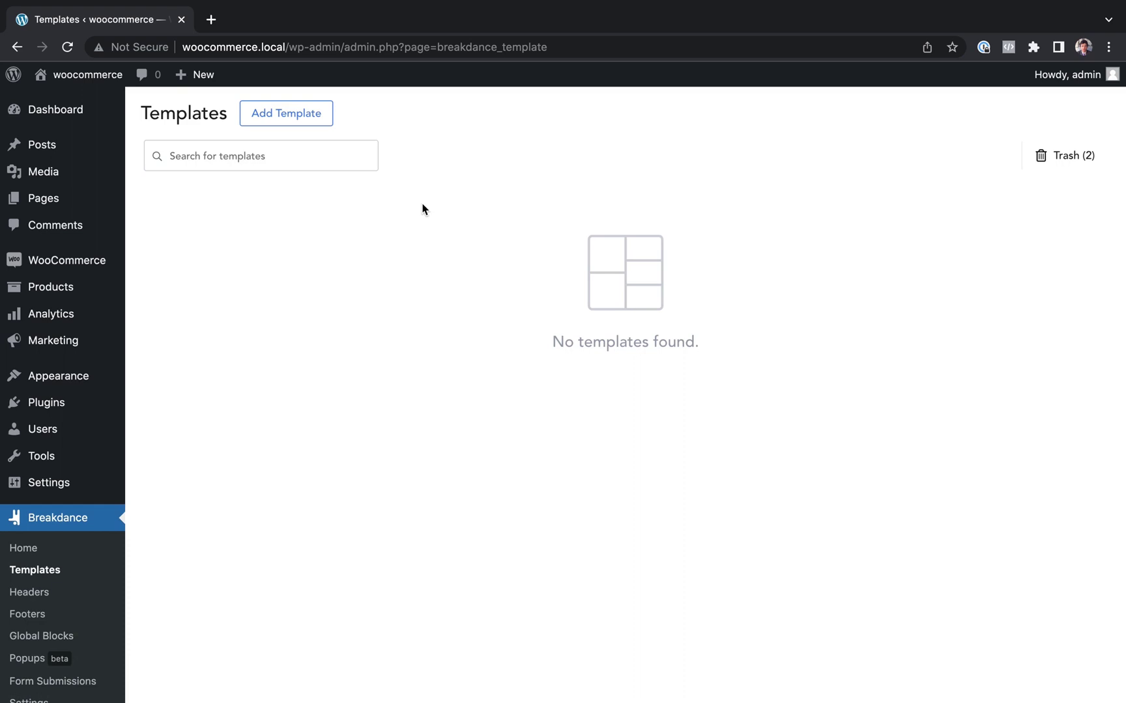
pyautogui.click(277, 116)
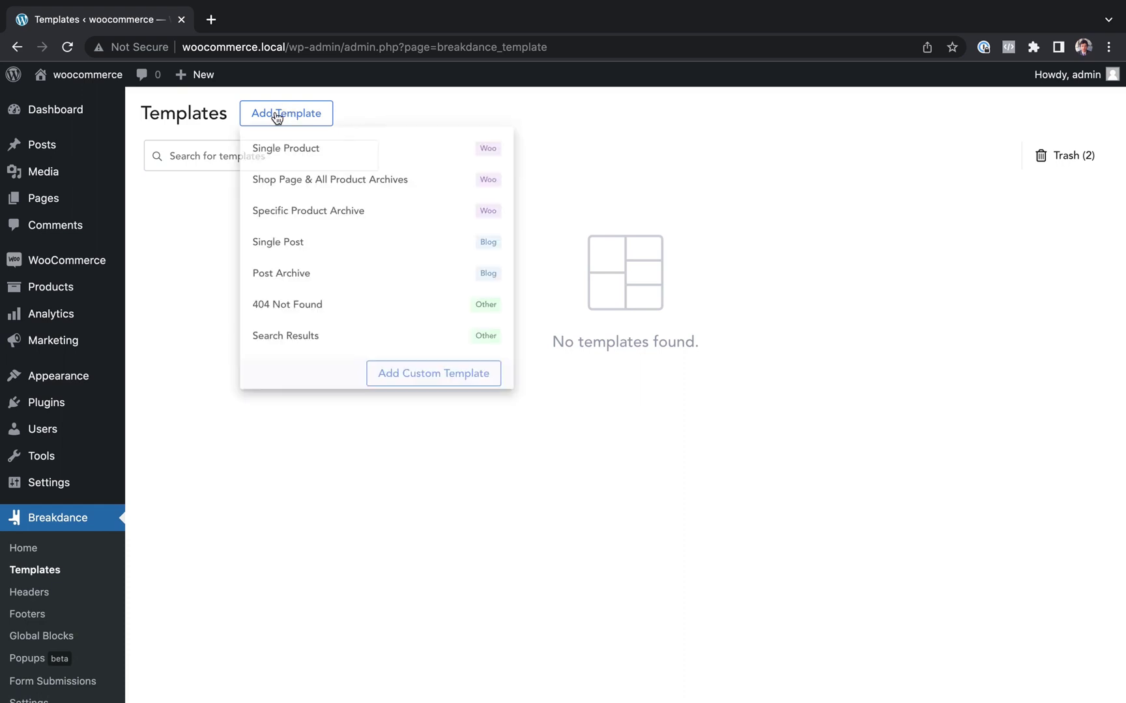
pyautogui.click(281, 154)
pyautogui.moveTo(214, 237)
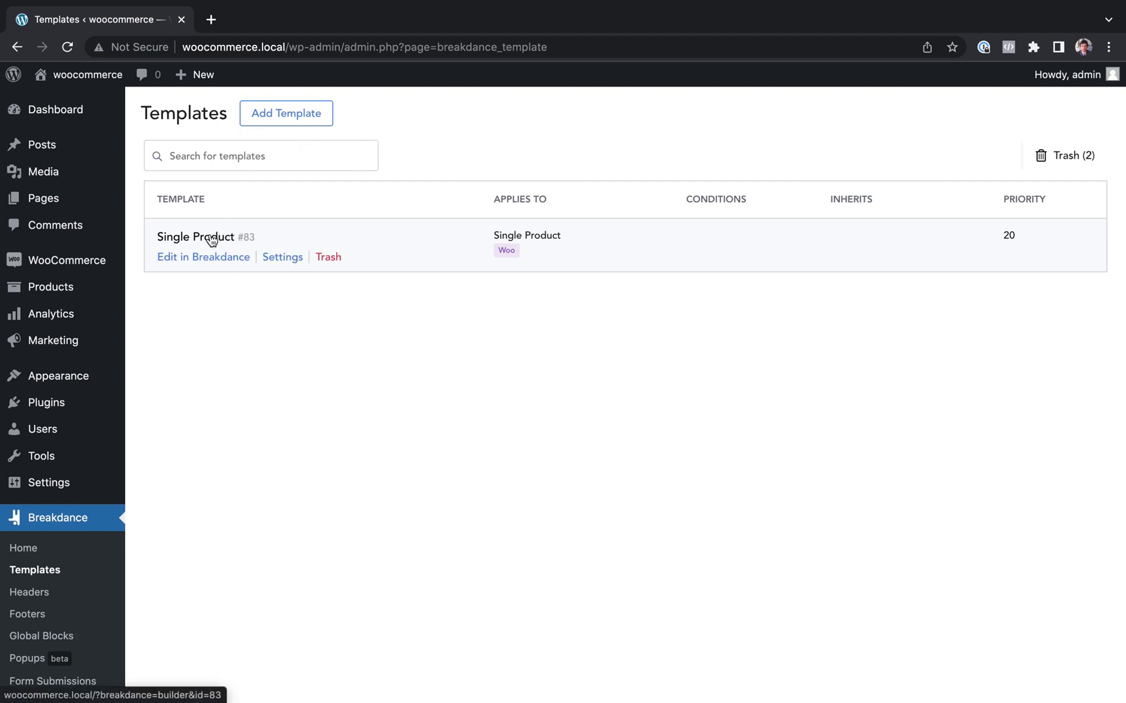
pyautogui.moveTo(109, 286)
pyautogui.click(282, 258)
pyautogui.click(742, 443)
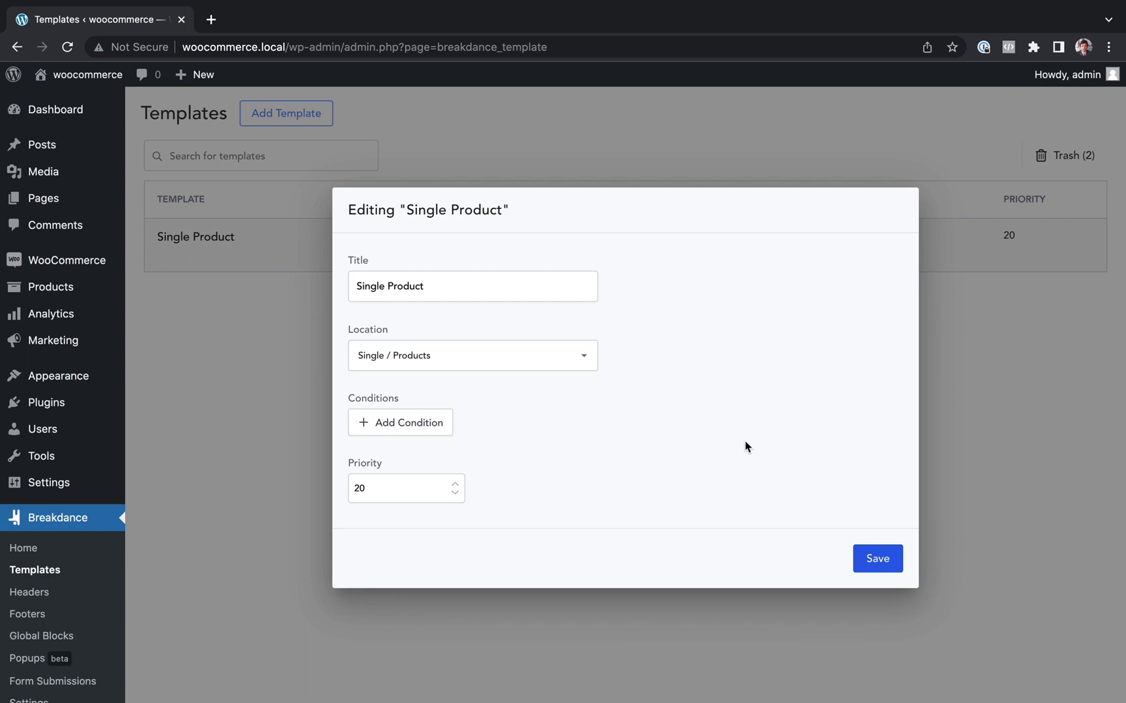
pyautogui.click(397, 422)
pyautogui.click(424, 404)
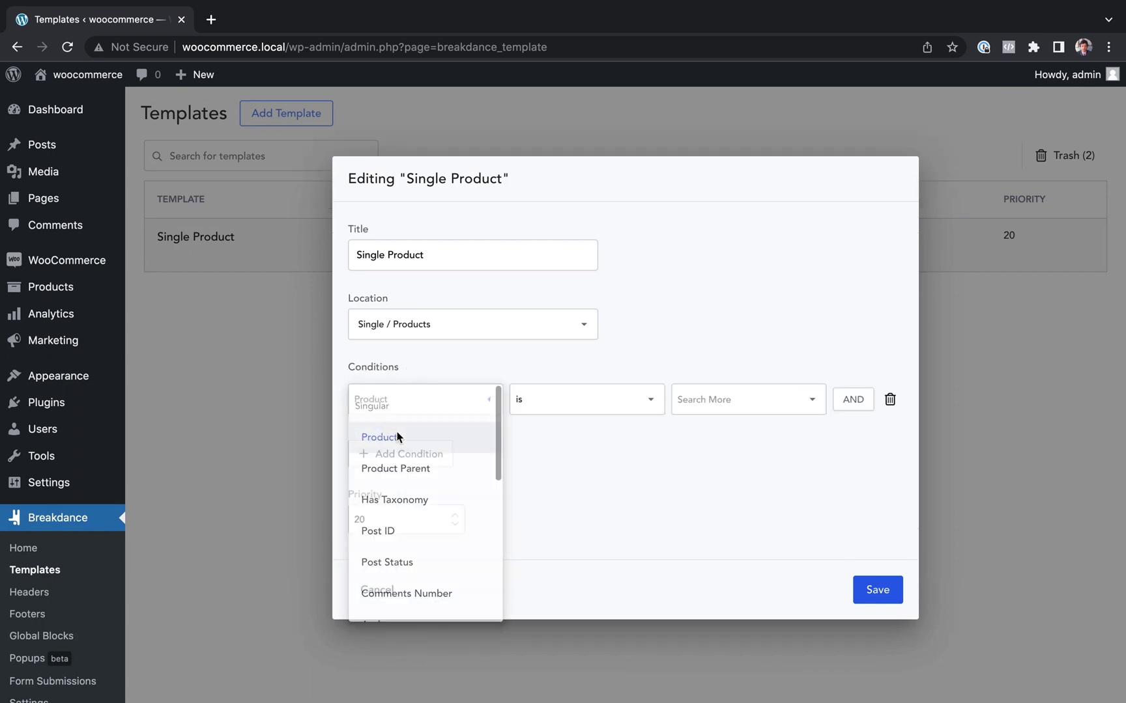
pyautogui.click(394, 436)
pyautogui.click(716, 402)
pyautogui.click(755, 473)
pyautogui.click(751, 503)
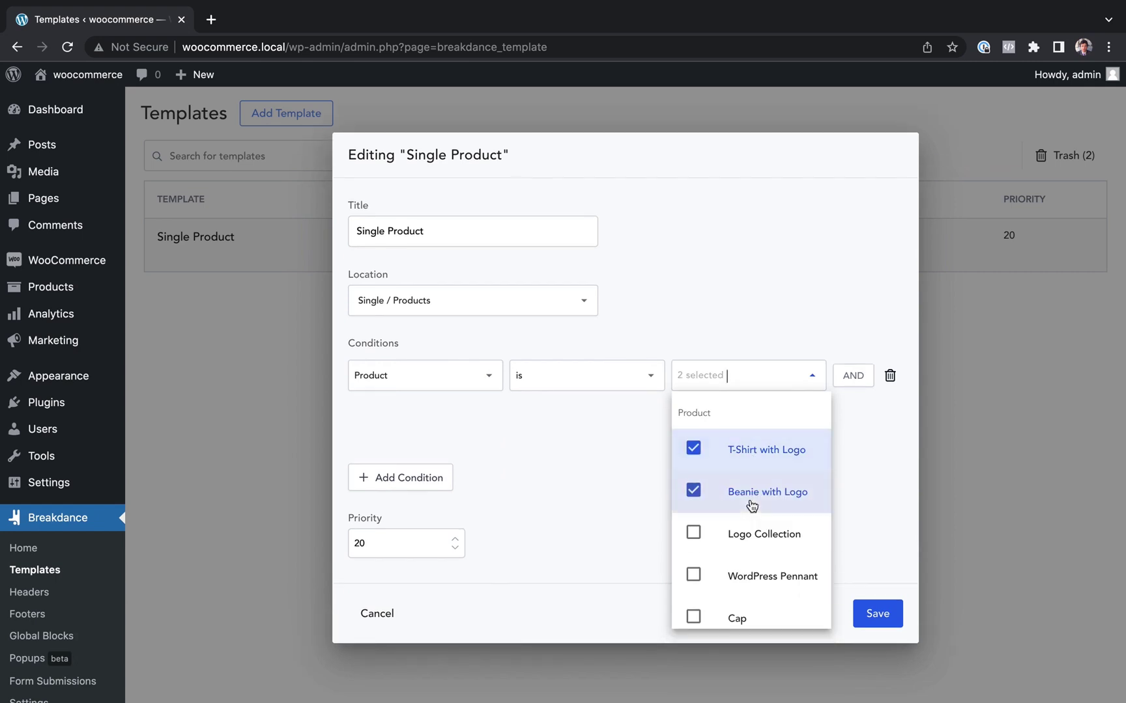
pyautogui.click(746, 525)
pyautogui.click(617, 468)
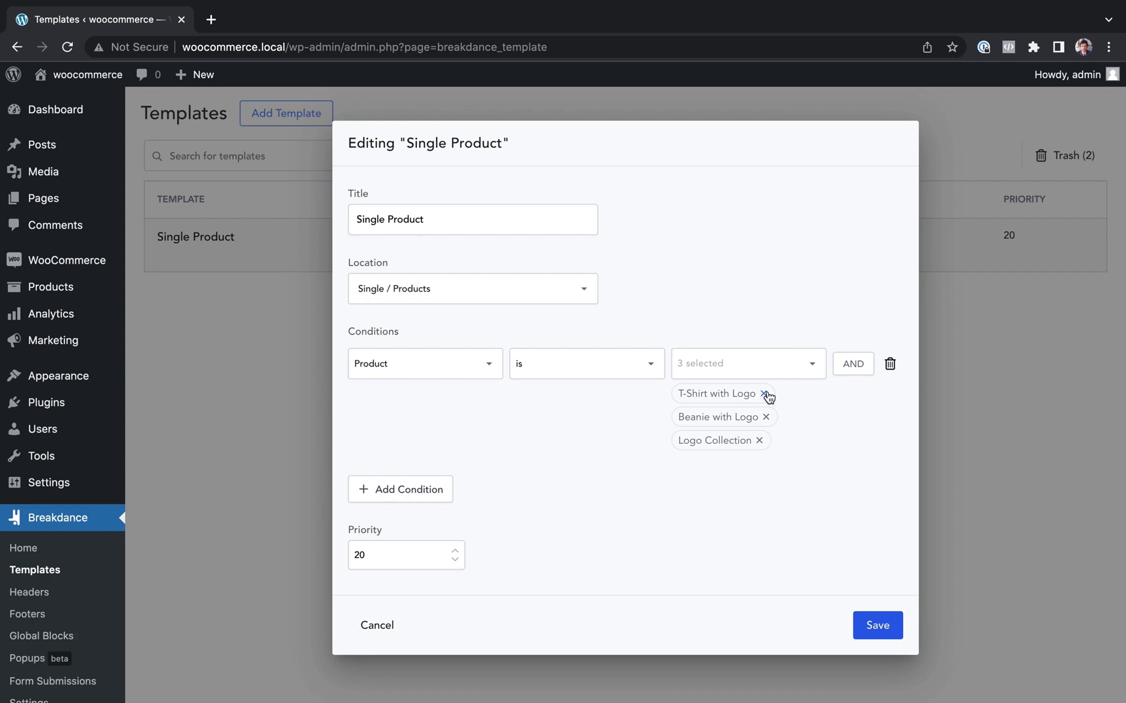
pyautogui.click(377, 626)
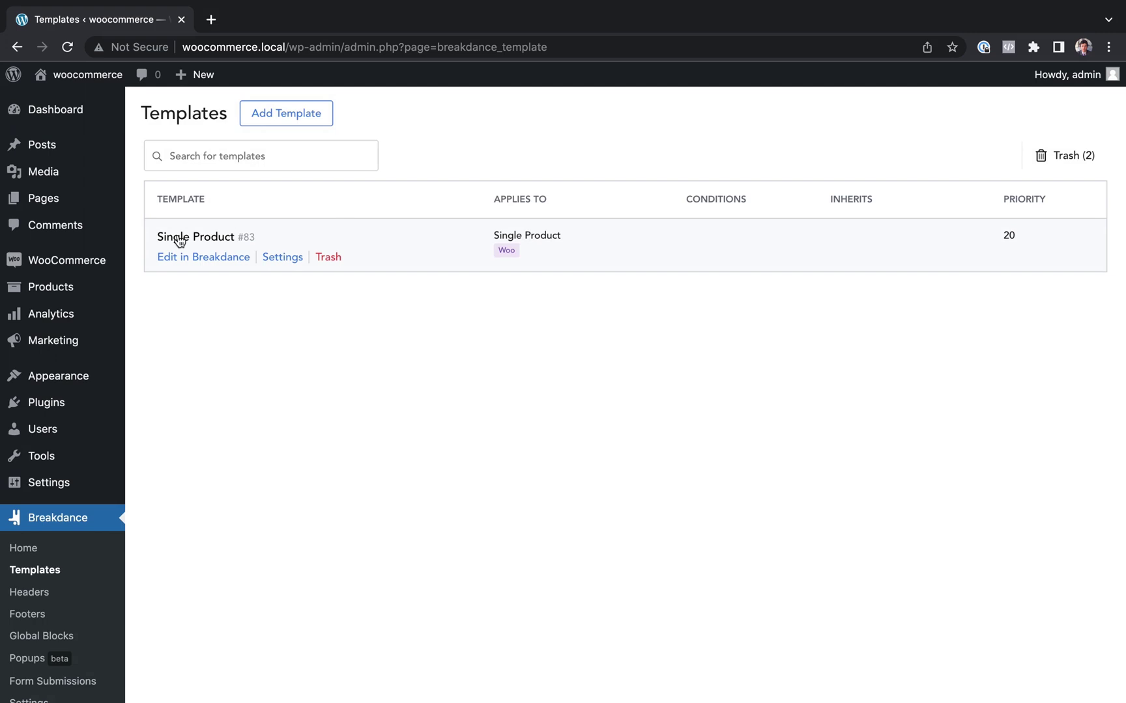
# Open the Single Product template in the builder and drop a Product Builder onto the page
pyautogui.click(206, 261)
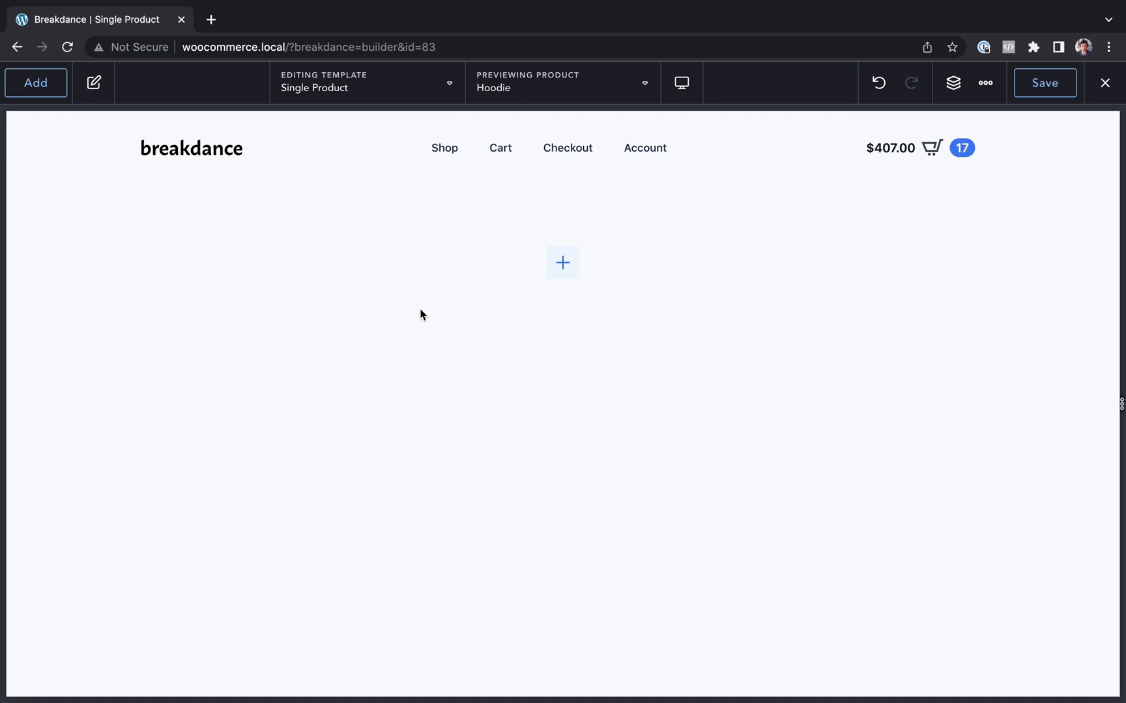
pyautogui.click(47, 86)
pyautogui.write('product')
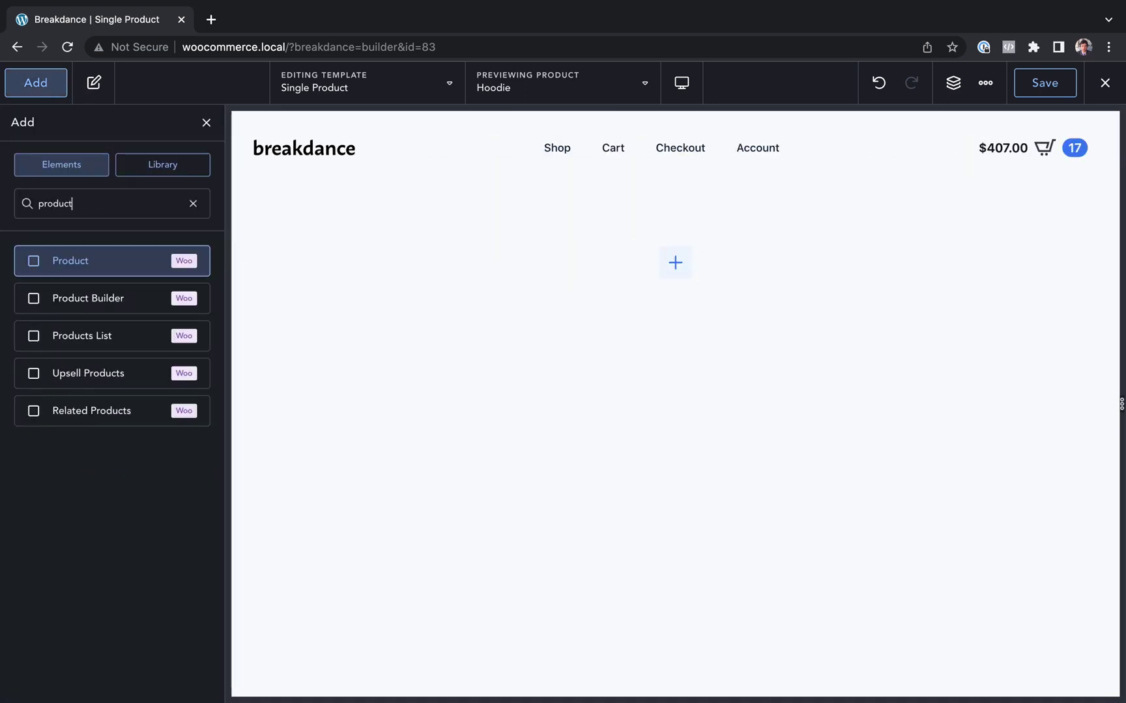
pyautogui.moveTo(83, 298); pyautogui.dragTo(513, 288)
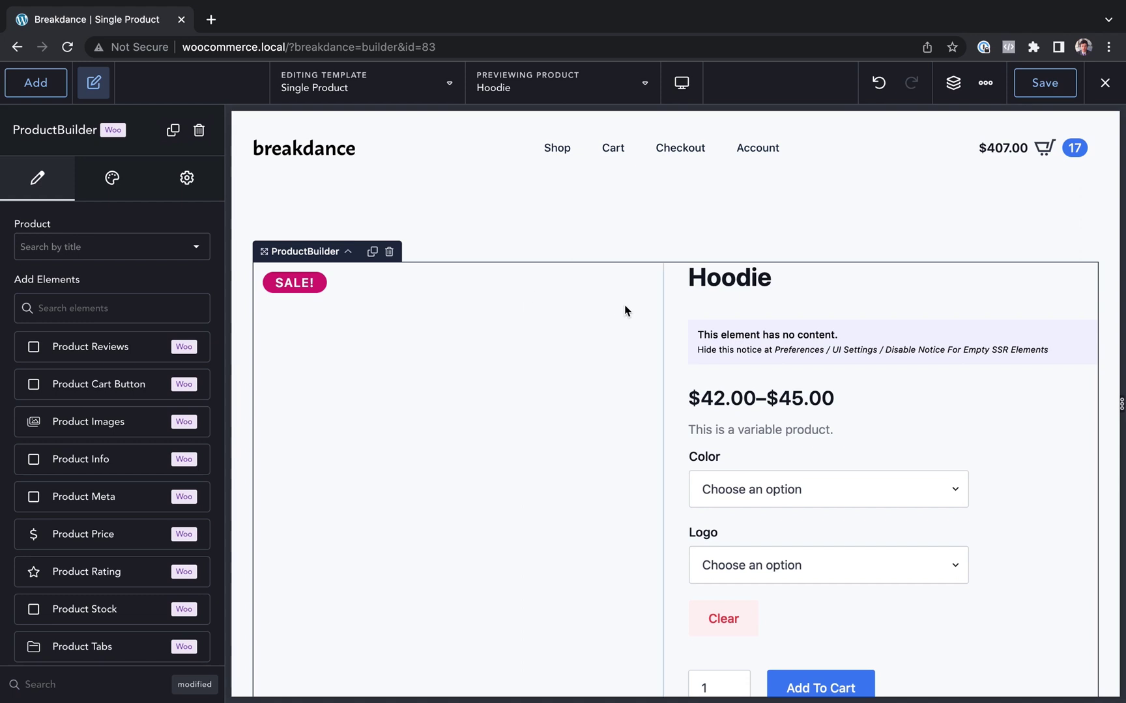
# Review the Hoodie preview's product tabs and select the columns holding images and details
pyautogui.scroll(-2, 623, 311)
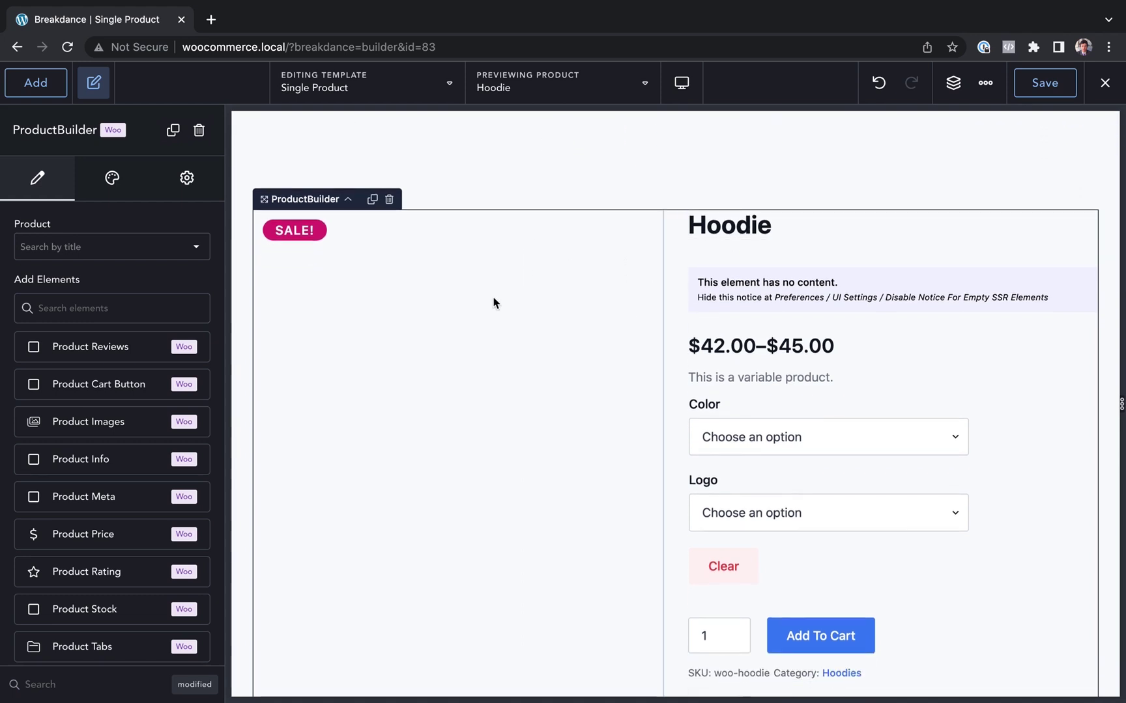
pyautogui.scroll(-5, 493, 297)
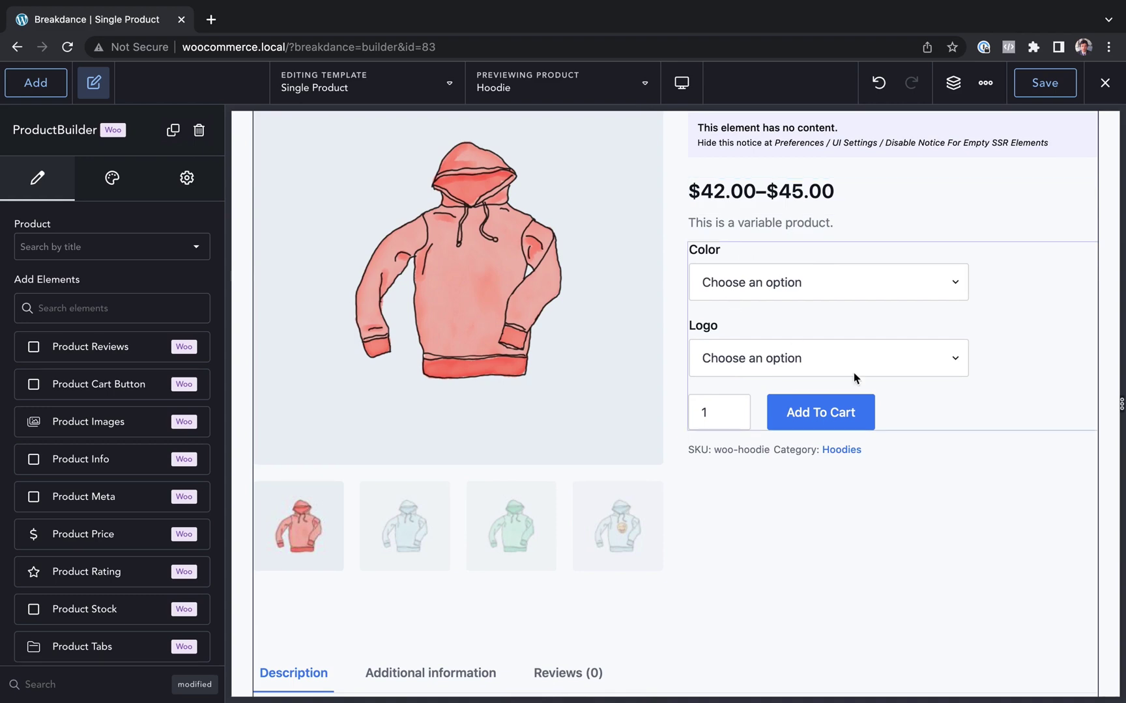
pyautogui.scroll(-3, 819, 333)
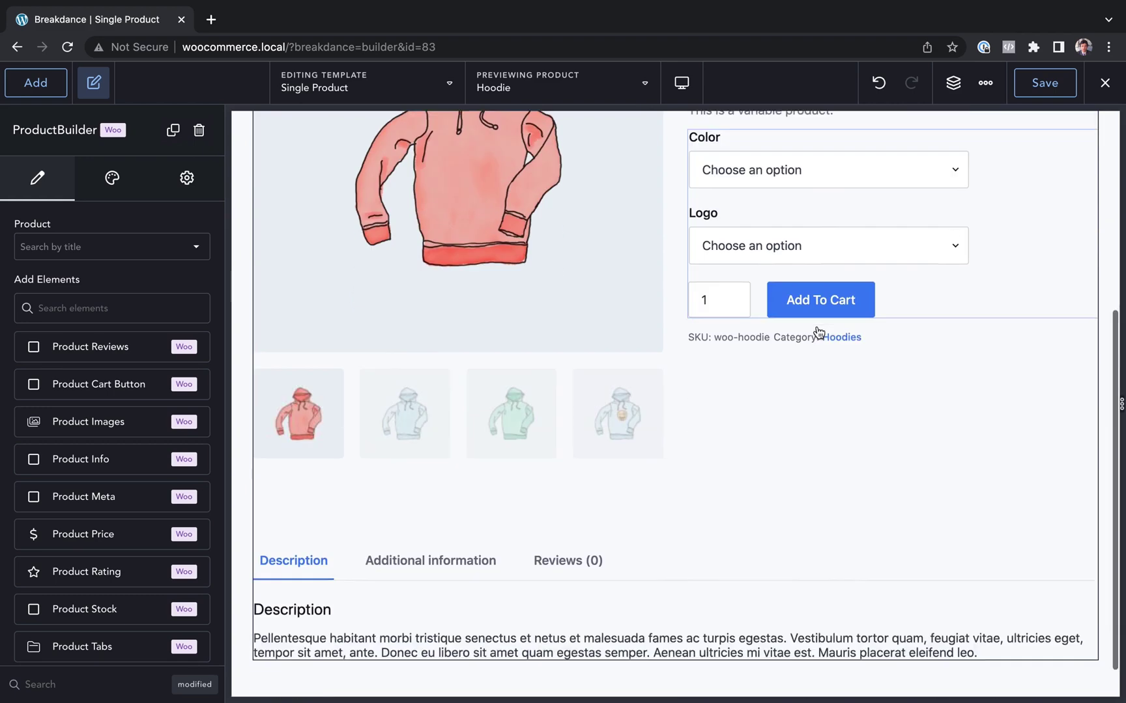
pyautogui.click(417, 520)
pyautogui.click(286, 521)
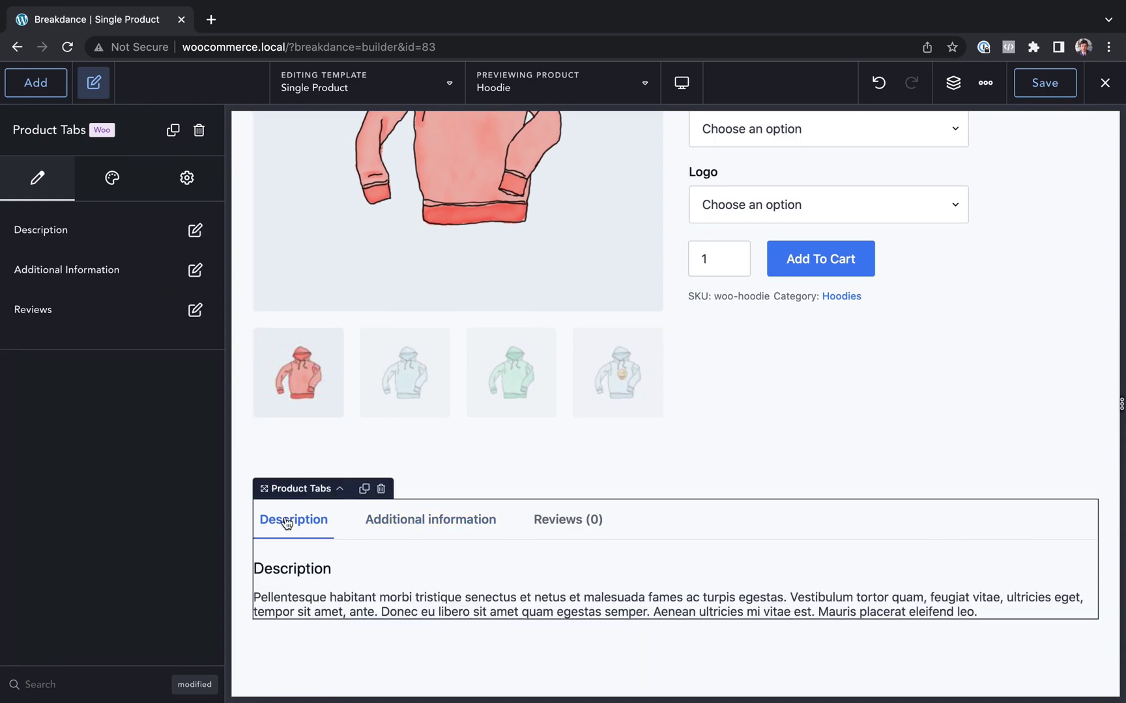
pyautogui.scroll(5, 286, 521)
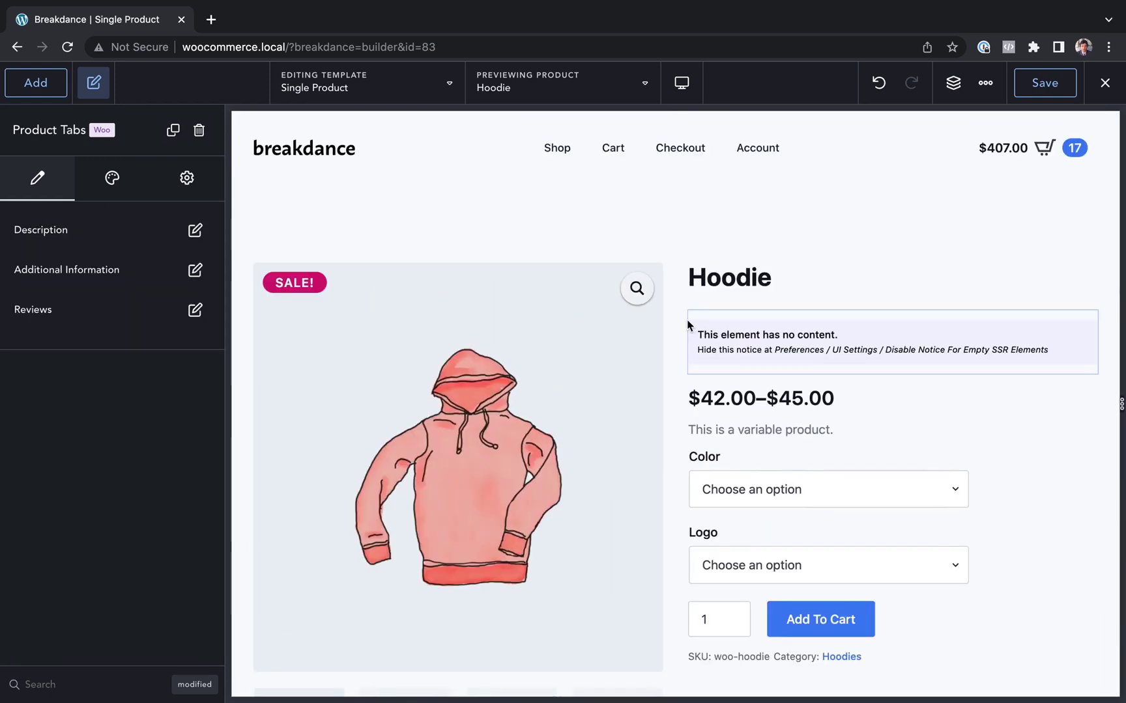
pyautogui.click(676, 325)
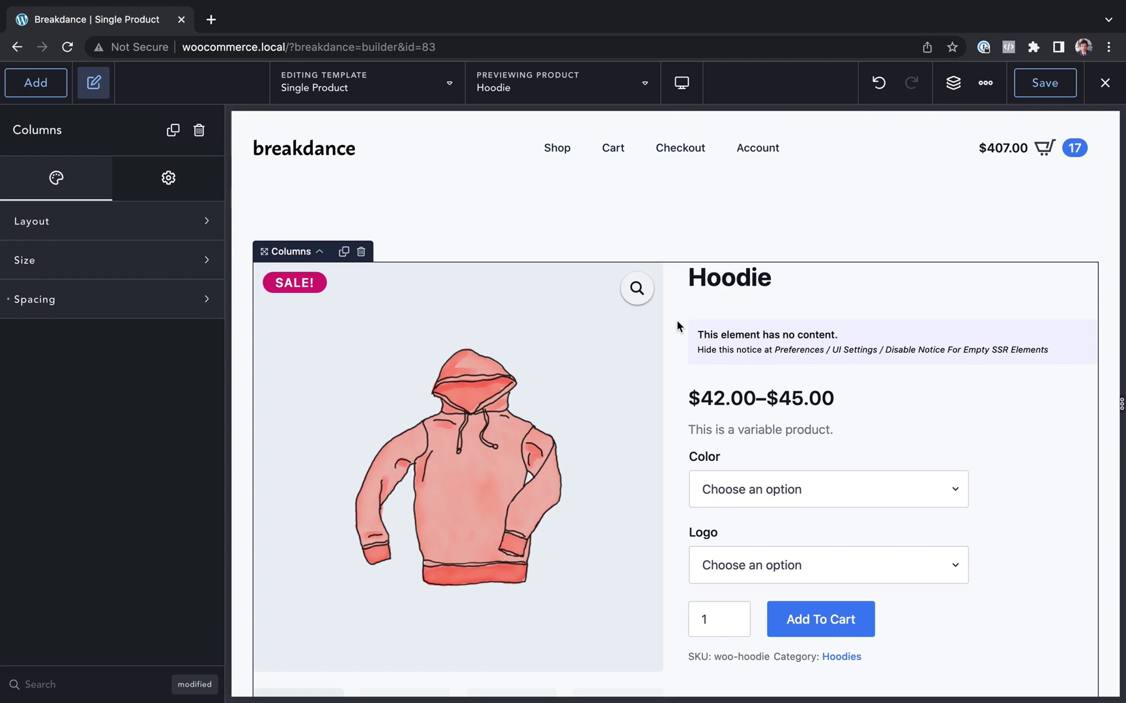
# Delete the old Columns and Product Tabs elements and insert a two-column Columns layout
pyautogui.click(951, 83)
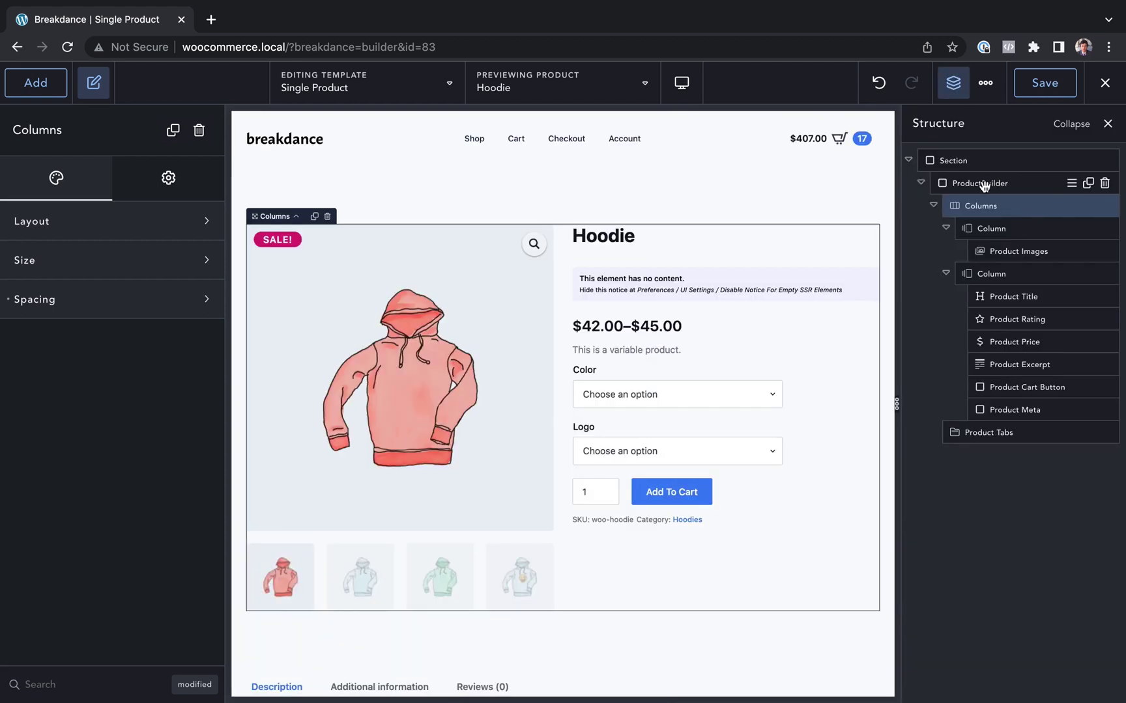
pyautogui.click(1105, 206)
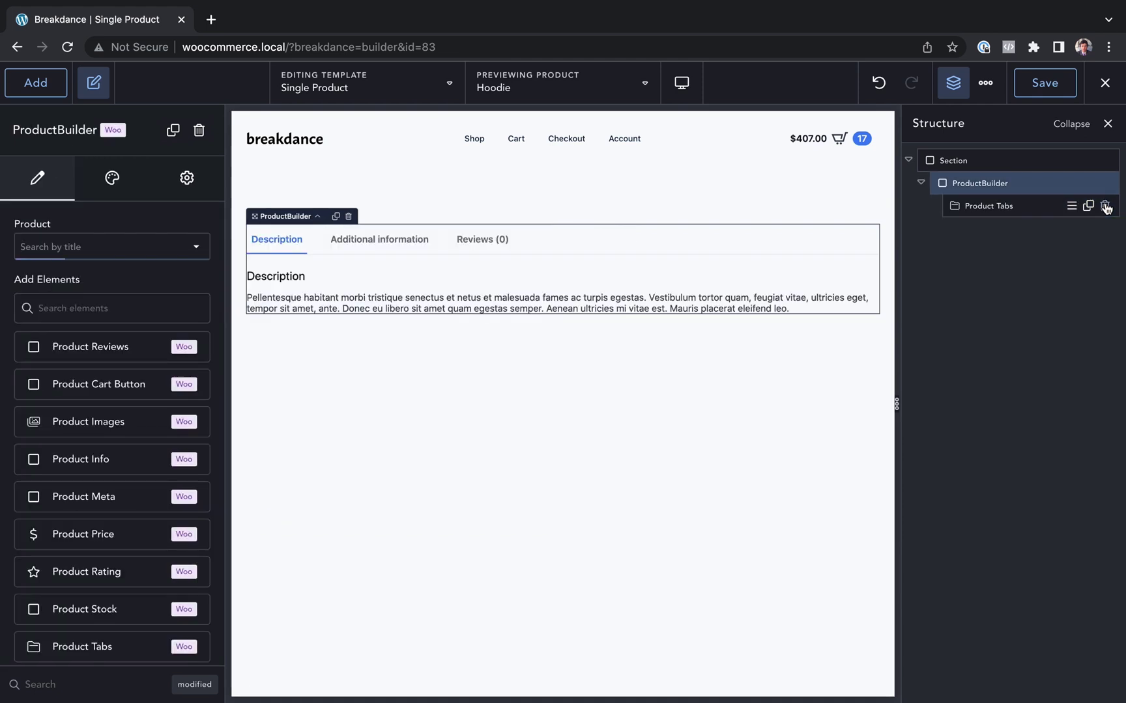
pyautogui.click(1105, 205)
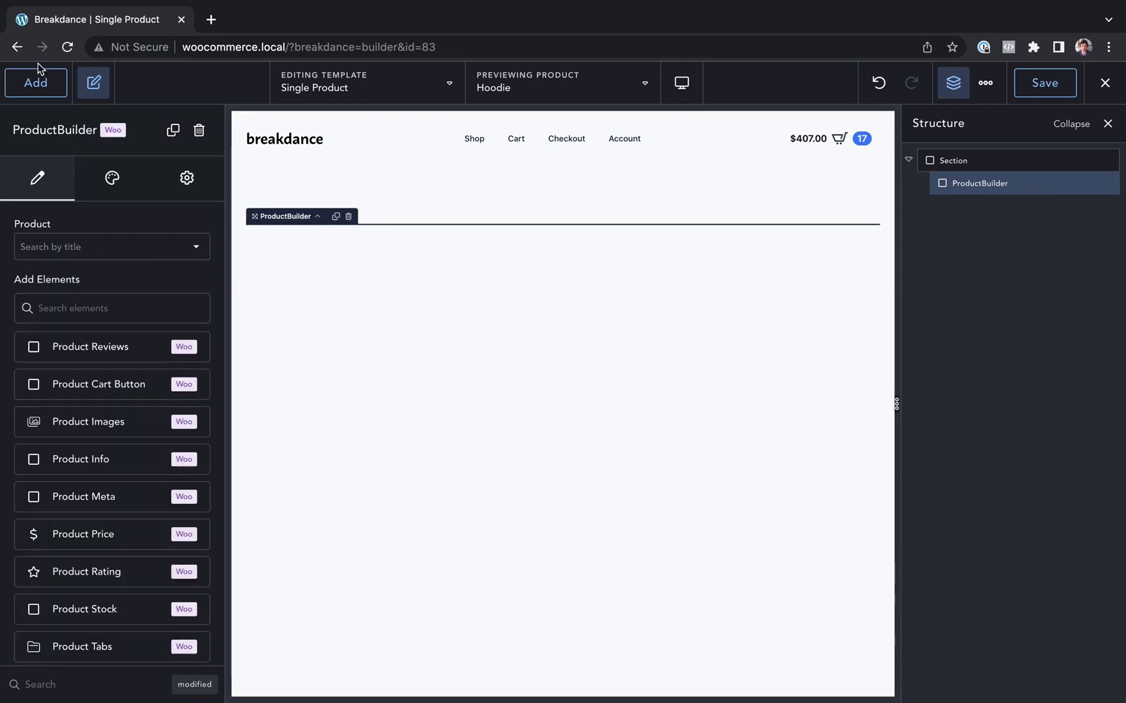
pyautogui.click(36, 82)
pyautogui.write('col')
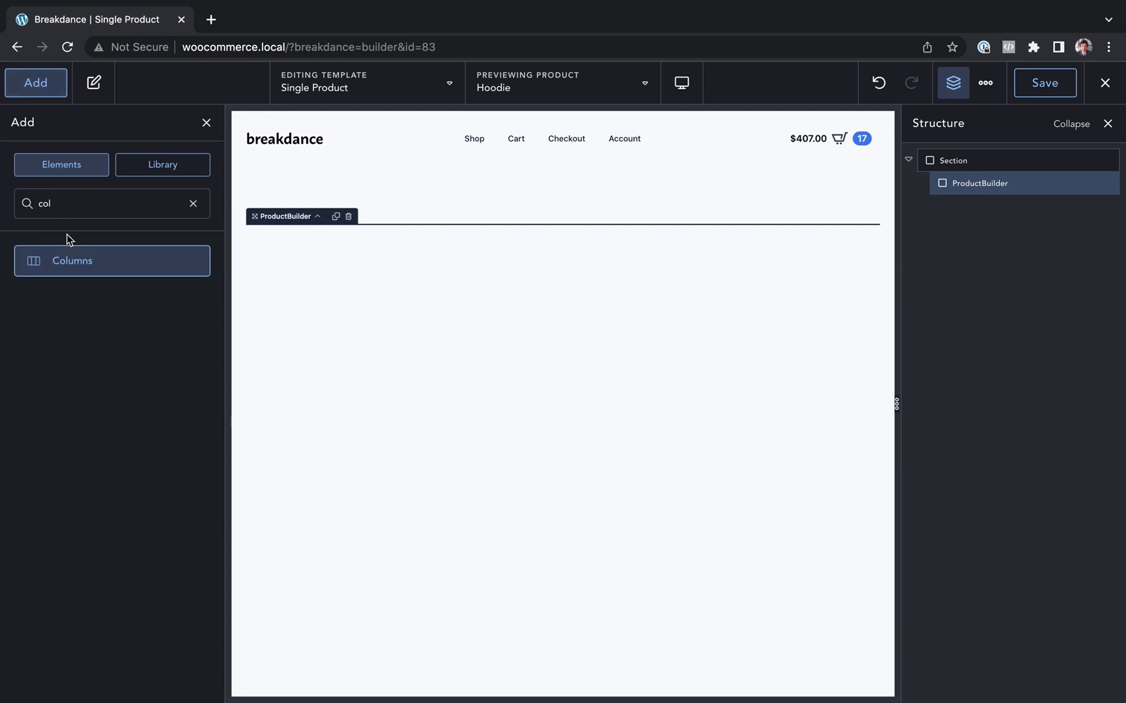
pyautogui.click(69, 261)
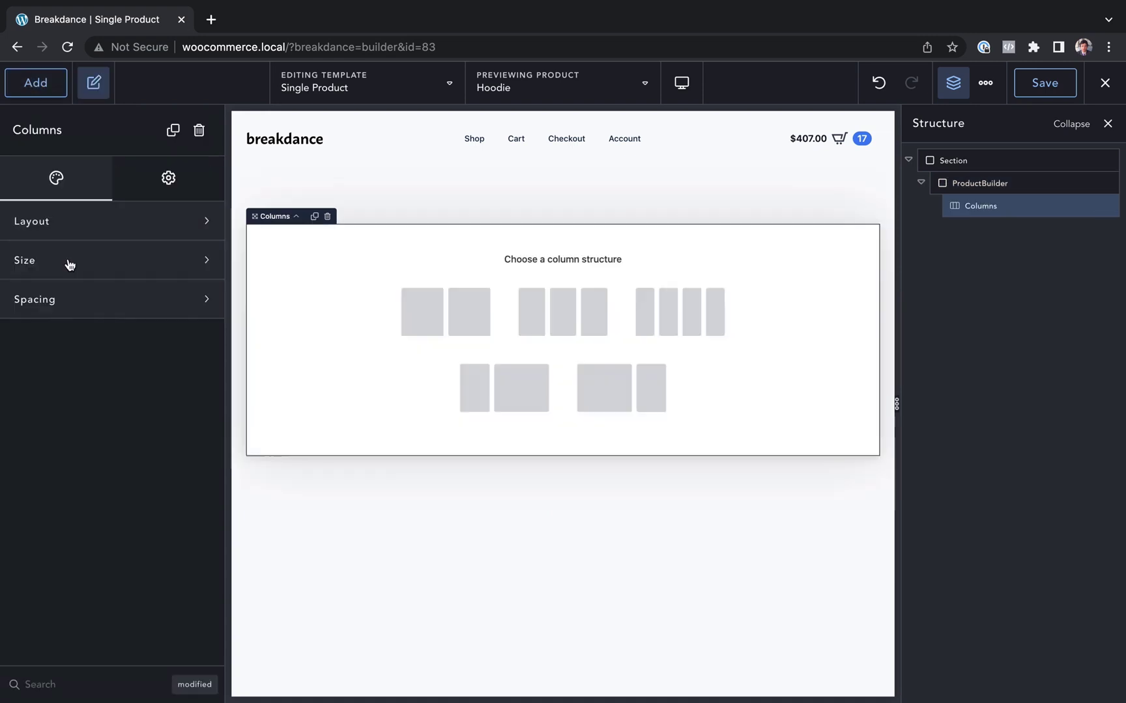
pyautogui.click(435, 304)
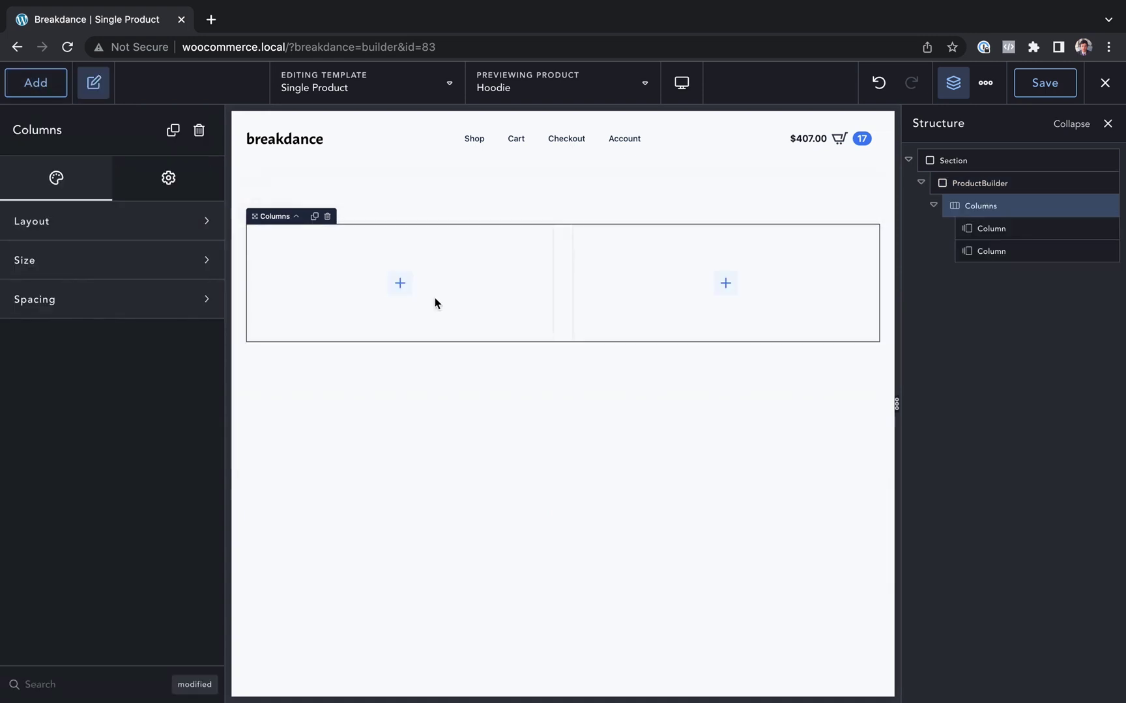
# Place a Product Images element in the right column
pyautogui.click(33, 86)
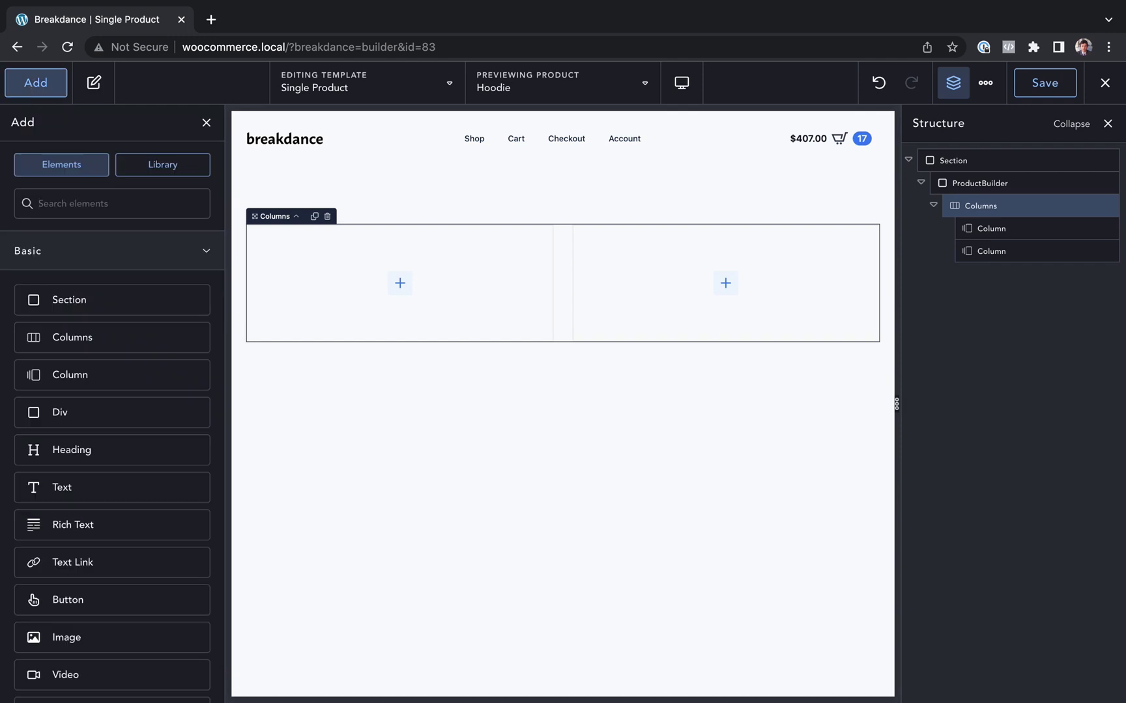
pyautogui.write('product im')
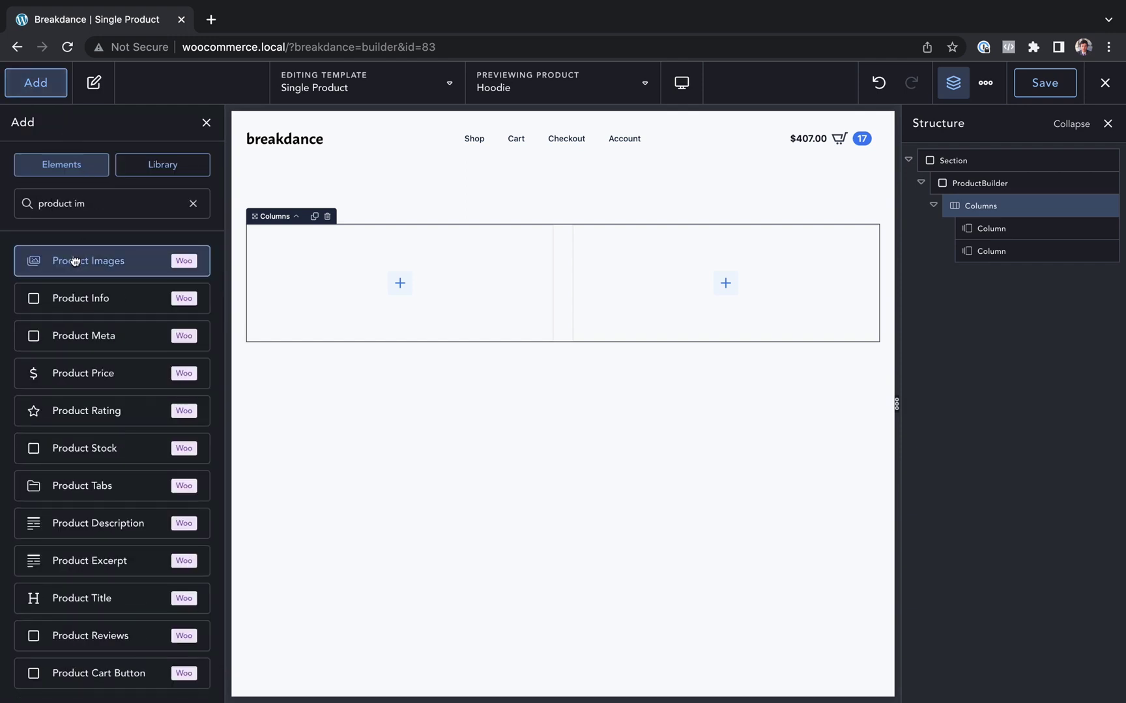
pyautogui.moveTo(85, 260); pyautogui.dragTo(624, 269)
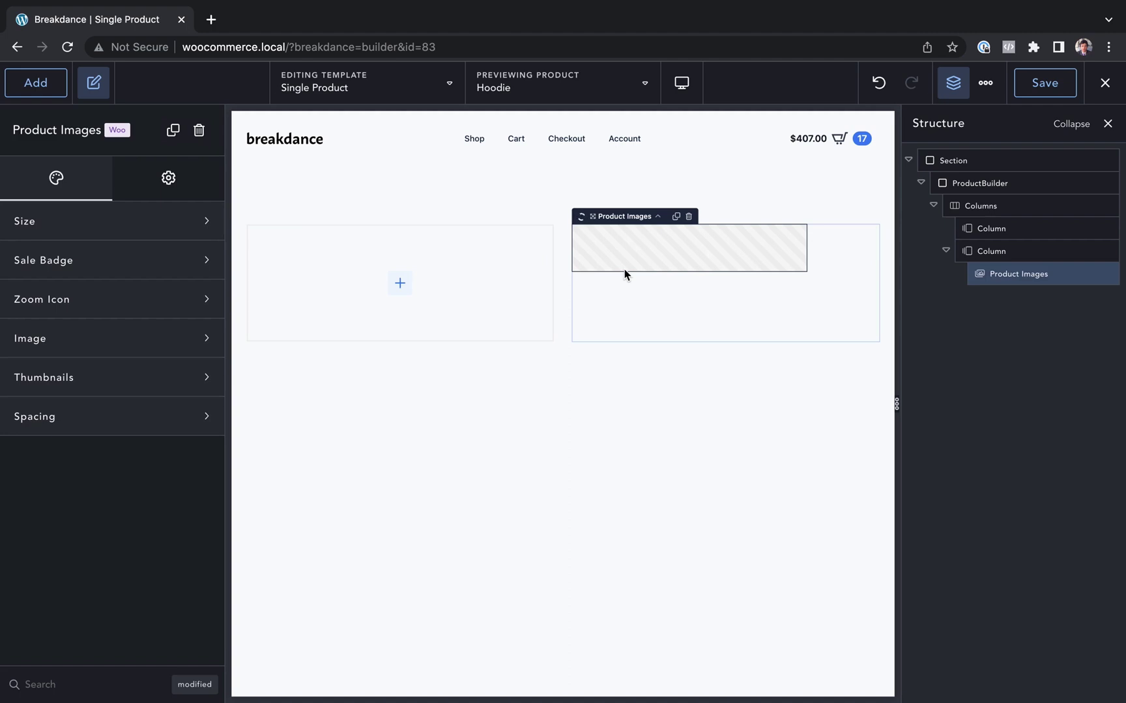
# Add Product Title and Product Description to the left column
pyautogui.click(982, 184)
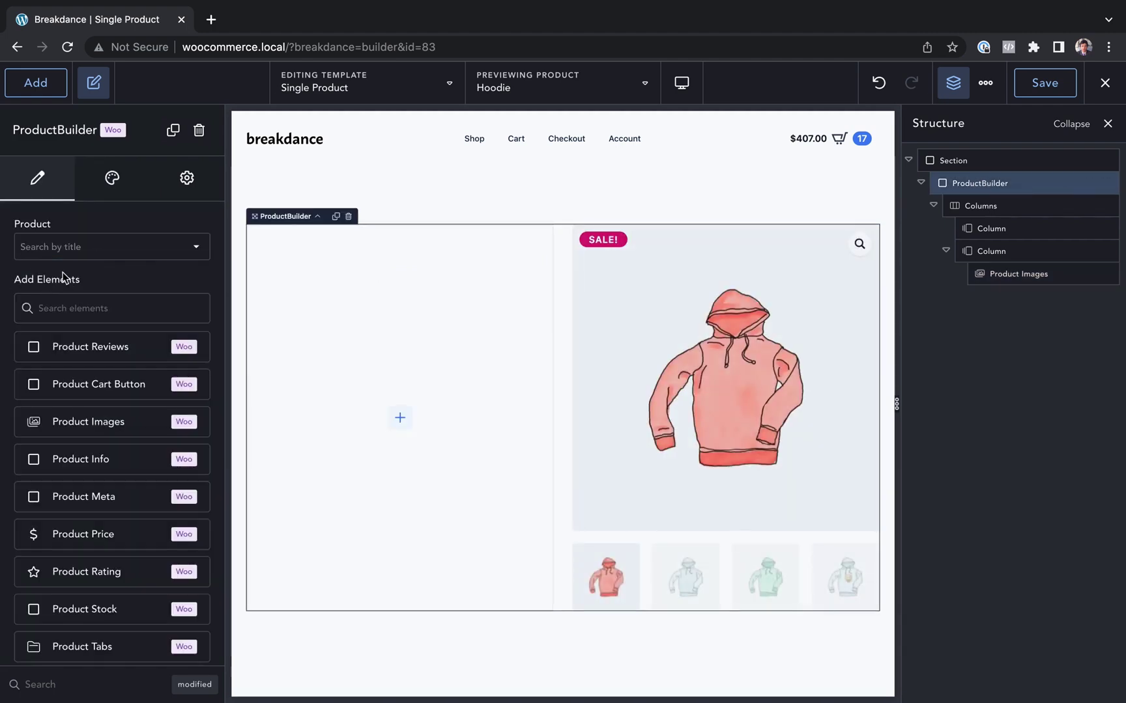
pyautogui.scroll(-3, 108, 396)
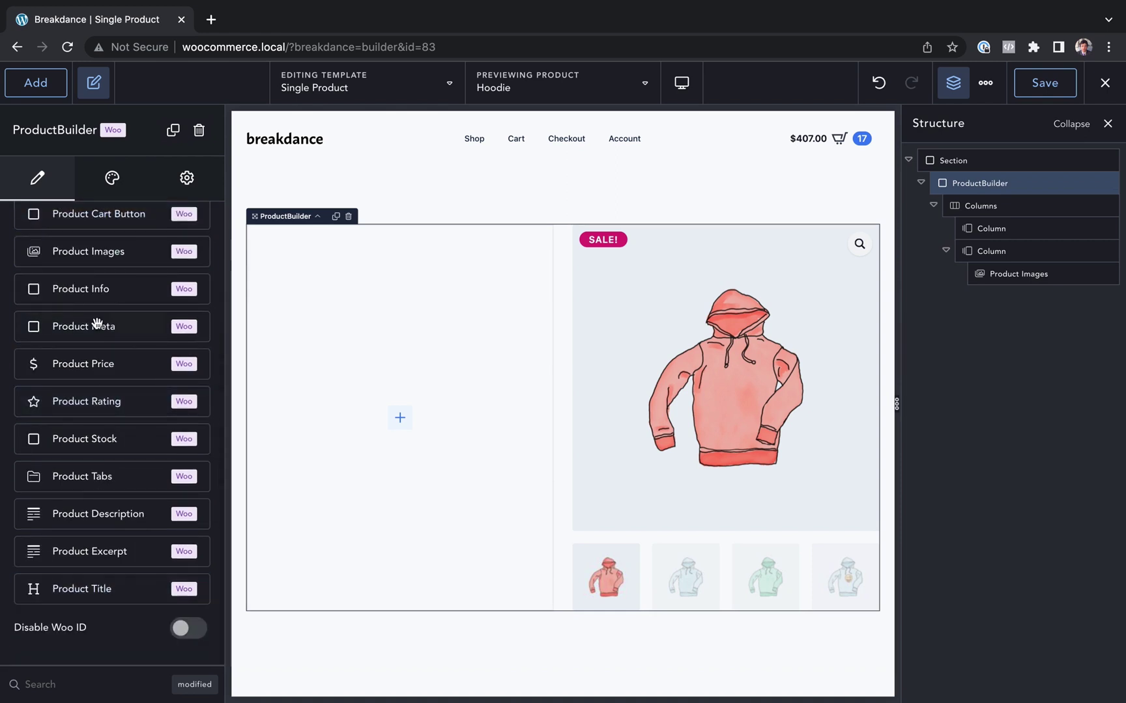
pyautogui.scroll(3, 93, 321)
pyautogui.scroll(-1, 91, 443)
pyautogui.scroll(1, 93, 465)
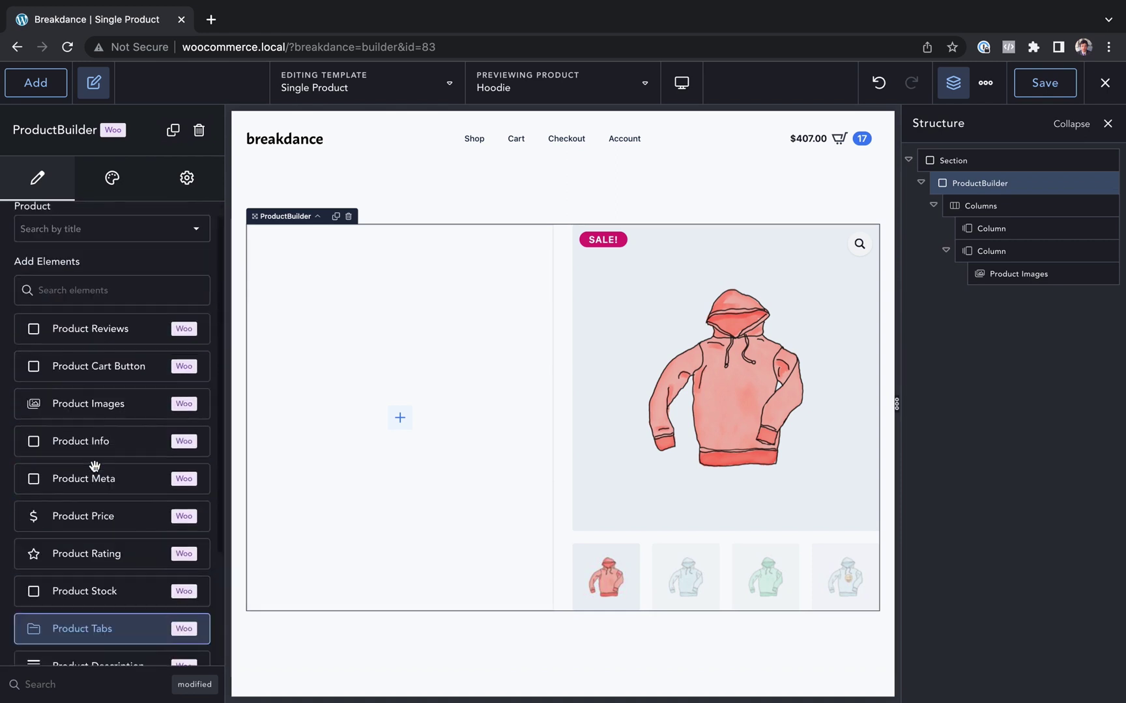
pyautogui.scroll(-3, 111, 349)
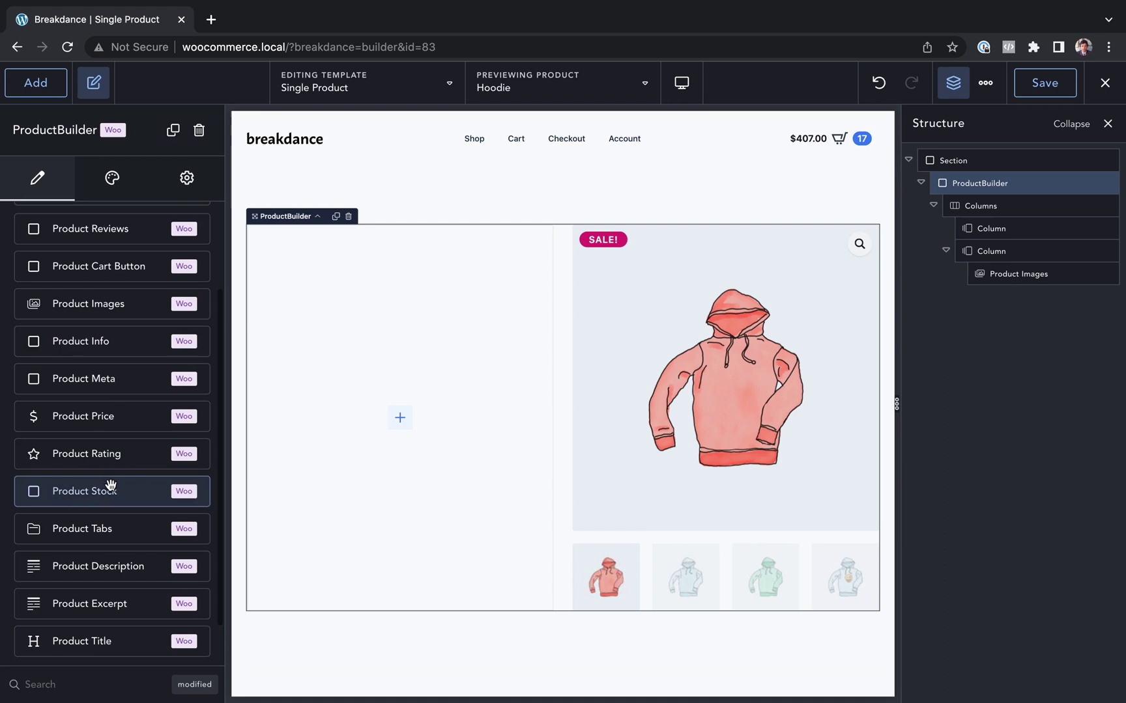
pyautogui.moveTo(107, 594); pyautogui.dragTo(351, 390)
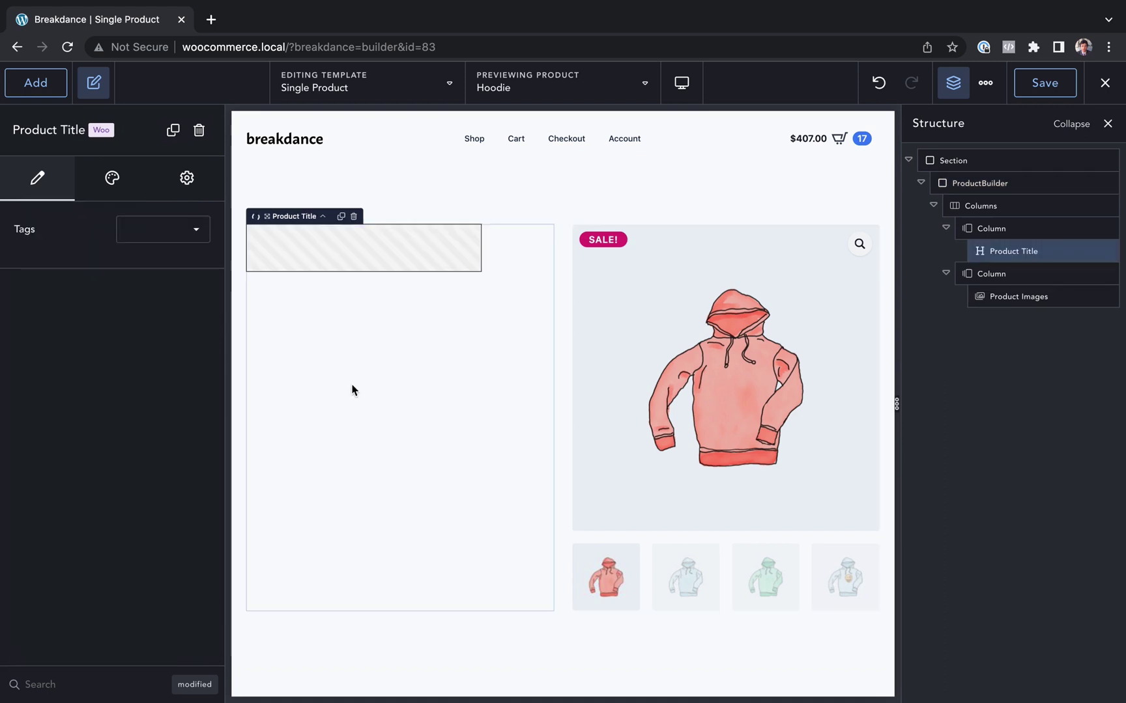
pyautogui.click(981, 182)
pyautogui.scroll(-3, 130, 586)
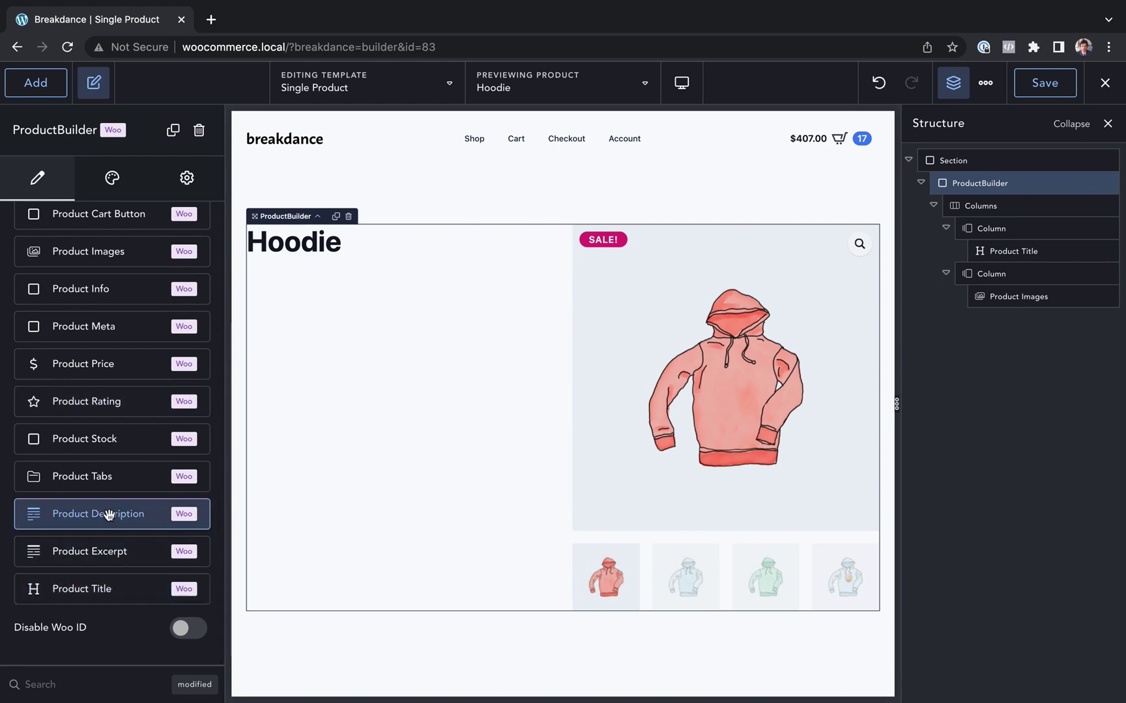
pyautogui.moveTo(94, 518); pyautogui.dragTo(405, 329)
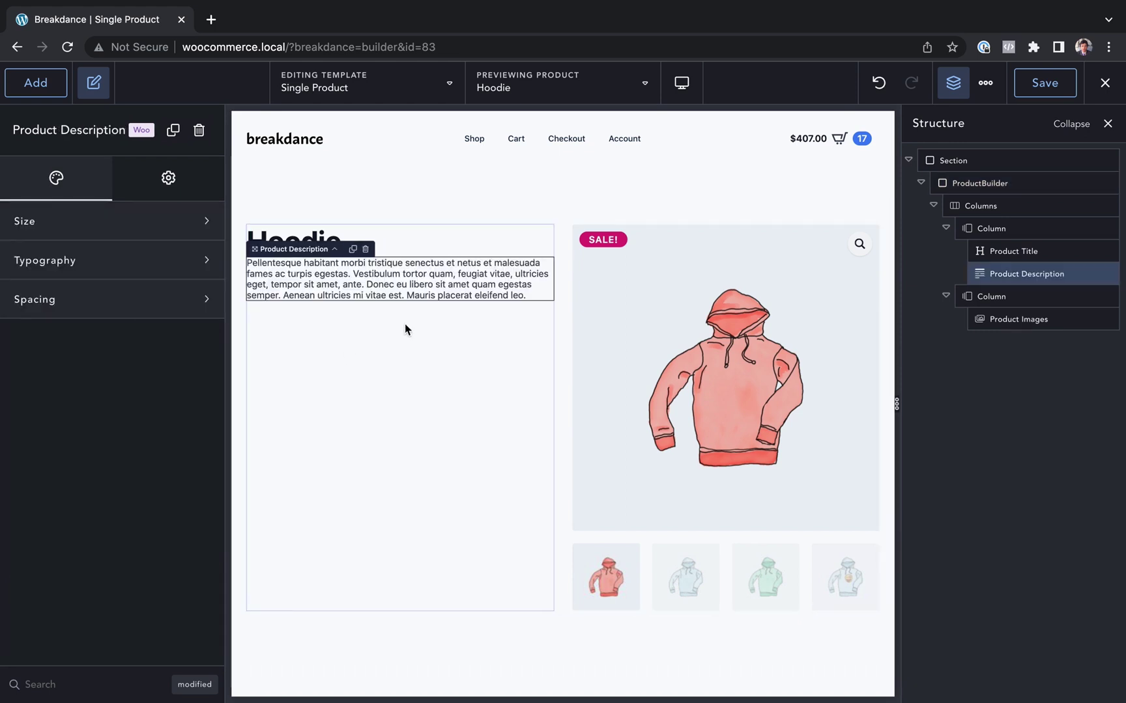
# Add Product Price and Product Cart Button below the description
pyautogui.click(994, 184)
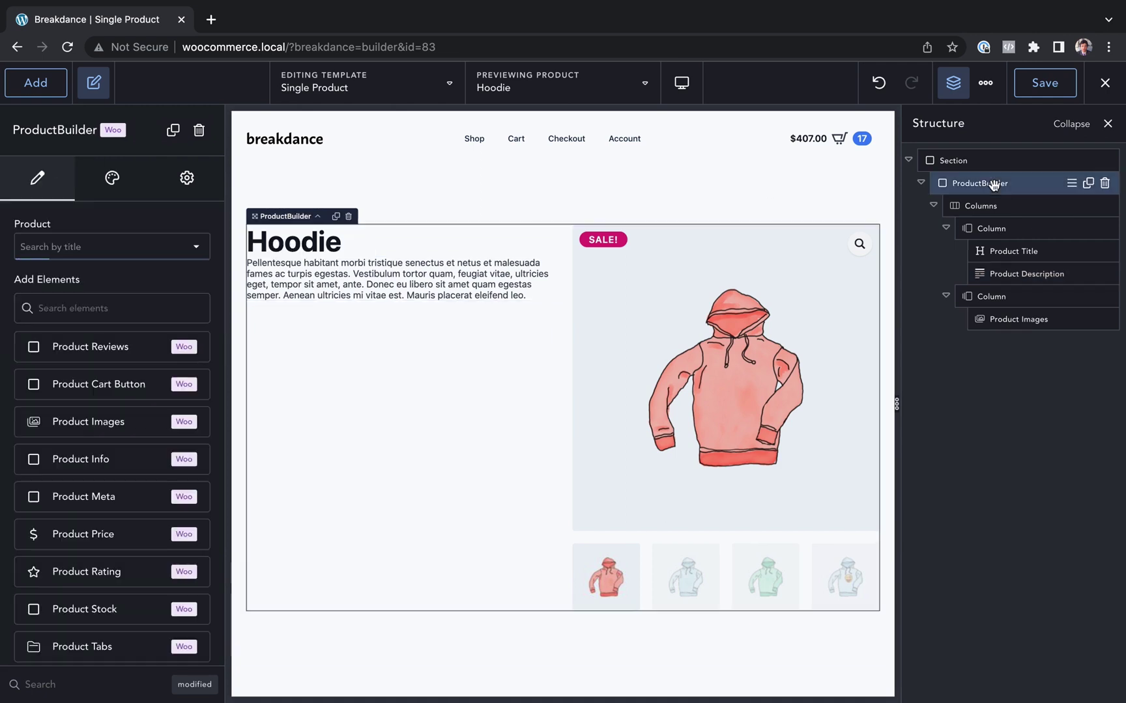
pyautogui.click(35, 82)
pyautogui.write('price')
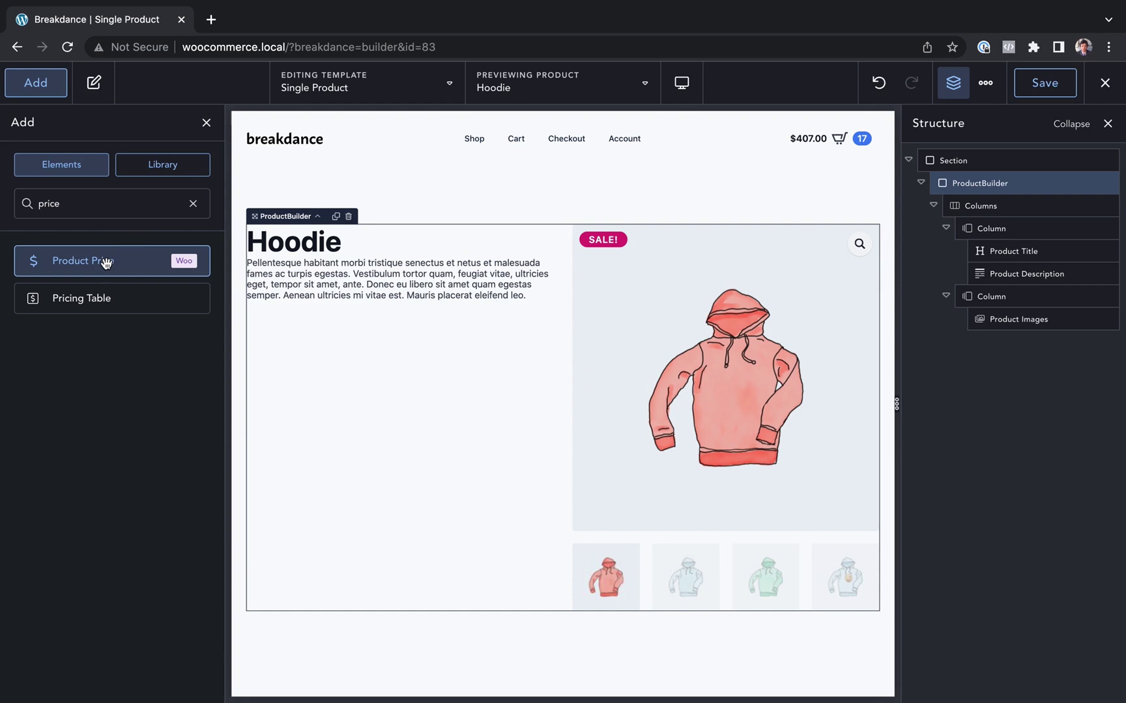
pyautogui.moveTo(106, 261); pyautogui.dragTo(366, 363)
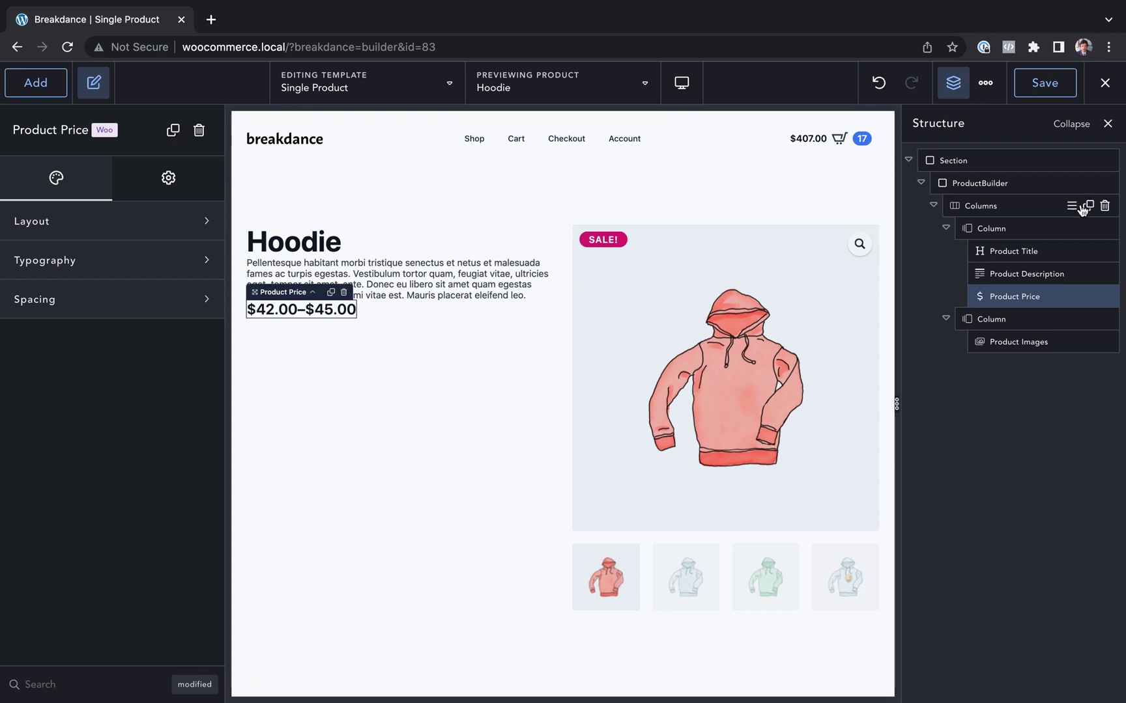
pyautogui.click(1021, 182)
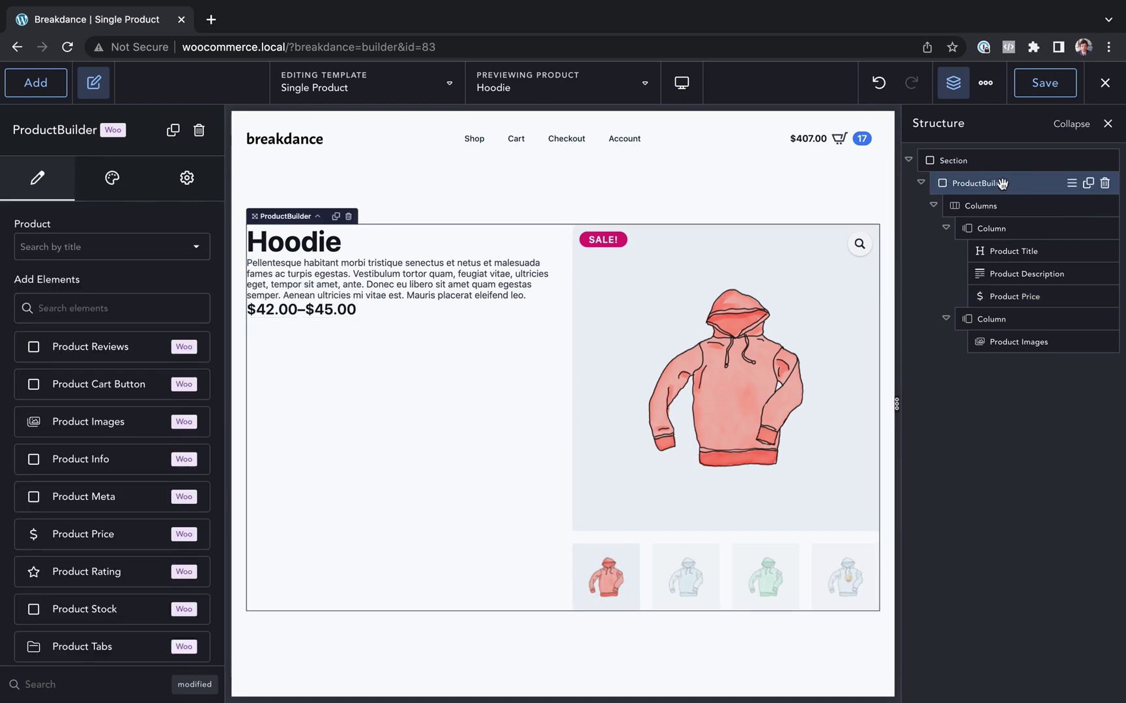
pyautogui.moveTo(59, 377); pyautogui.dragTo(345, 389)
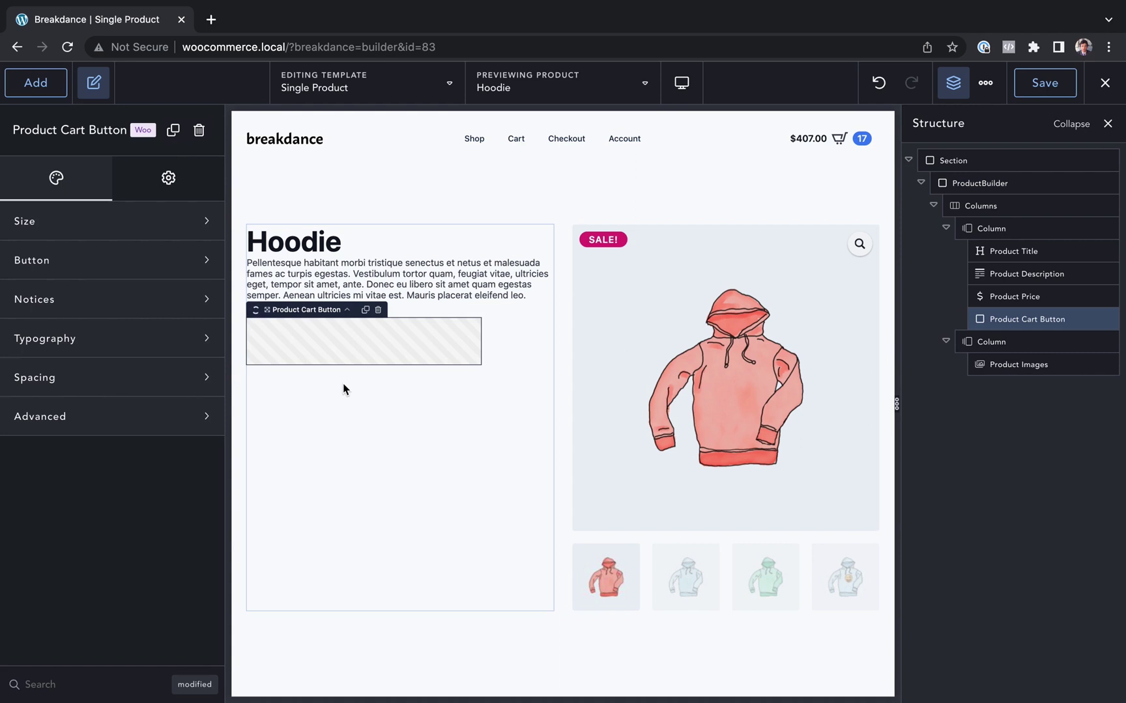
# Add spacing between the product title and description
pyautogui.click(318, 250)
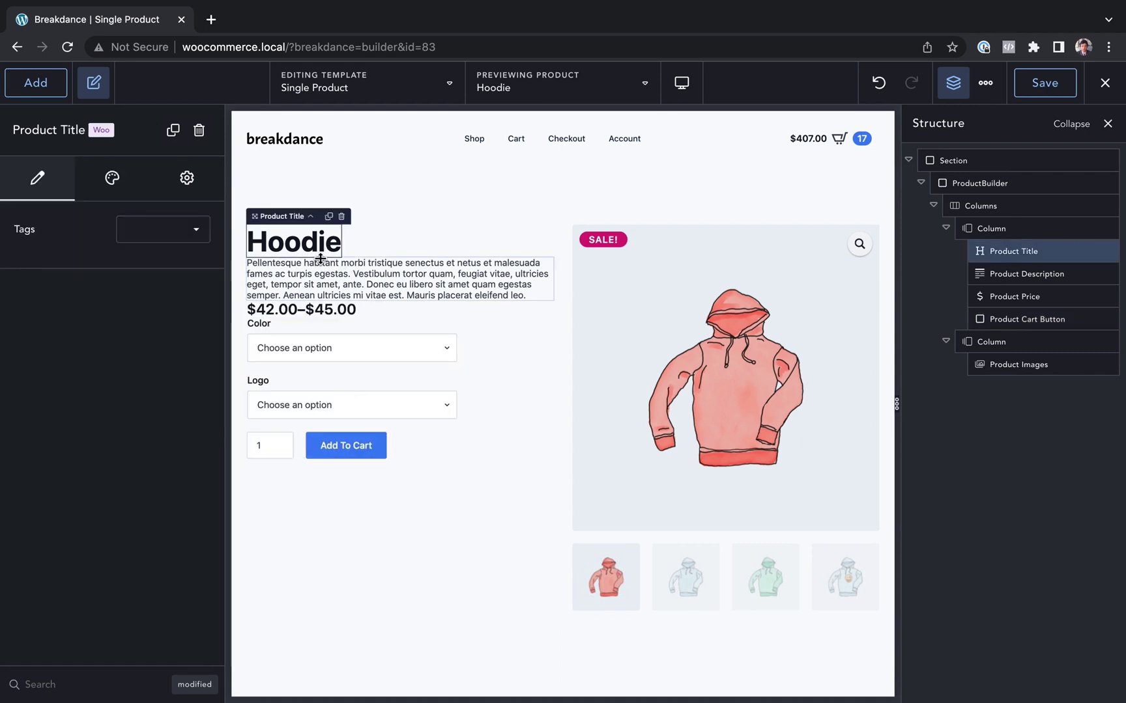
pyautogui.moveTo(320, 259); pyautogui.dragTo(346, 344)
pyautogui.click(347, 344)
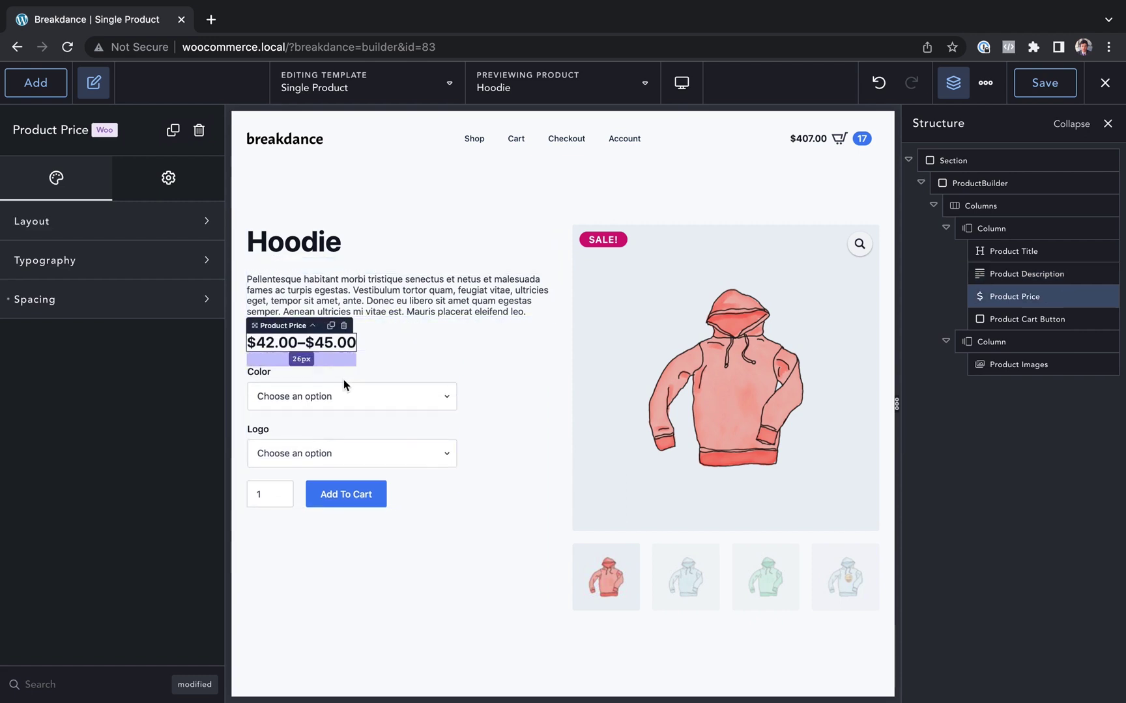
pyautogui.click(547, 419)
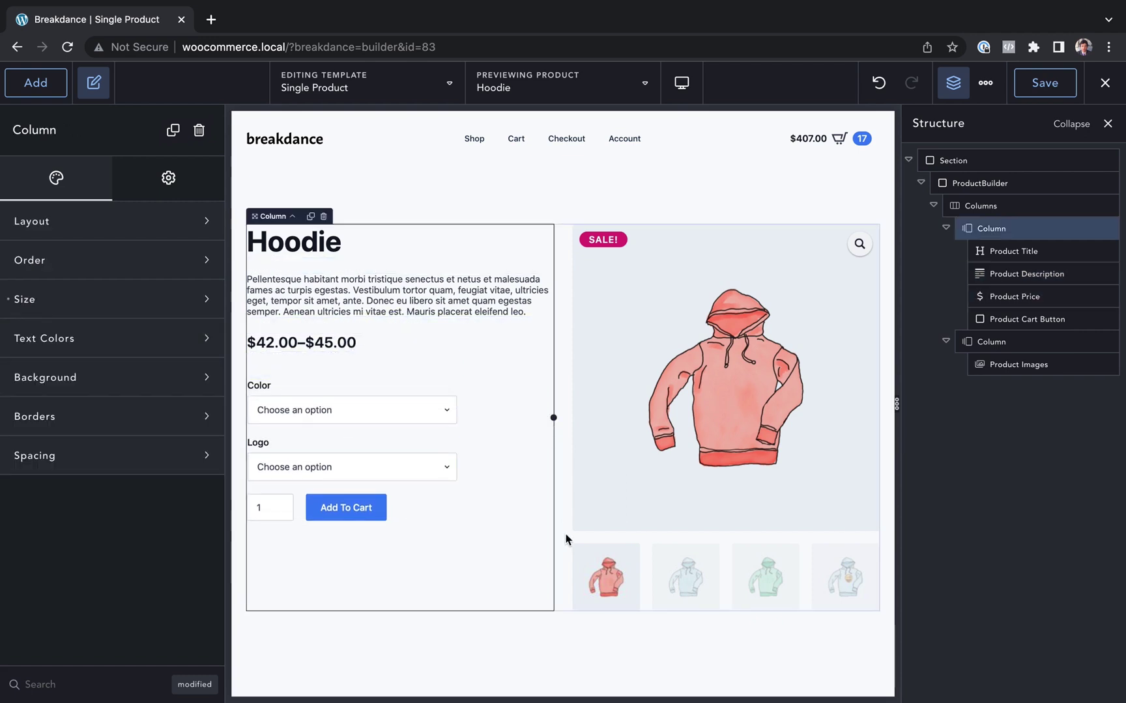
# Place a Product Tabs element below the two product columns
pyautogui.click(26, 86)
pyautogui.write('tabs')
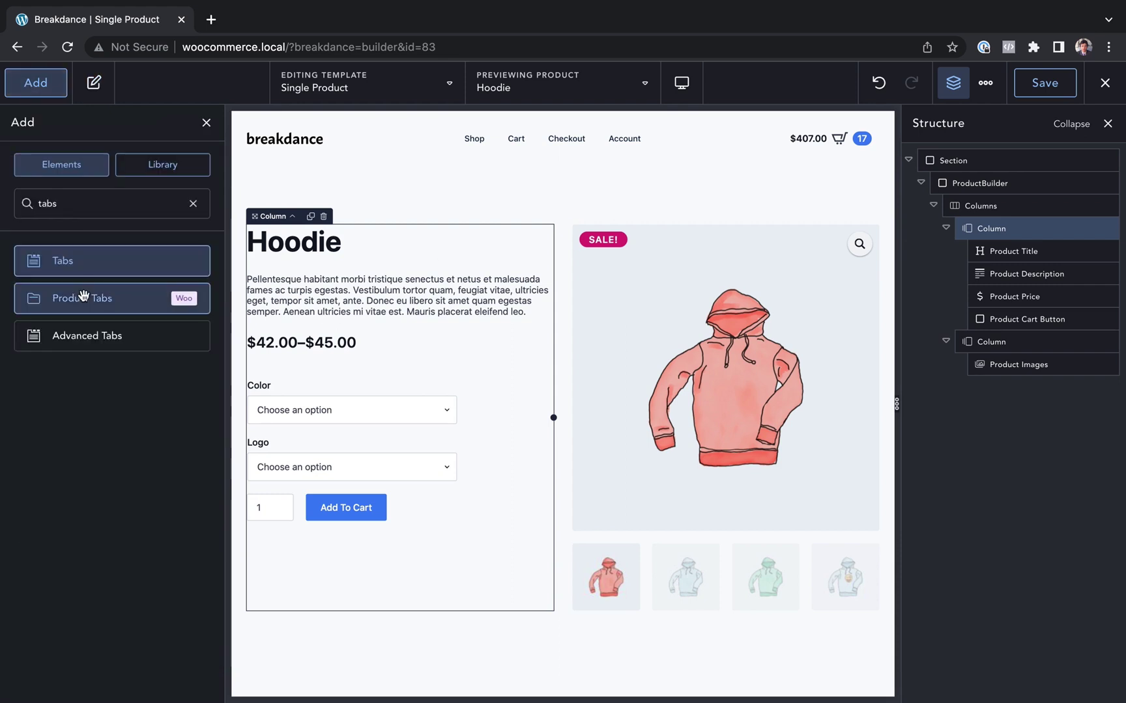
pyautogui.moveTo(318, 401); pyautogui.dragTo(565, 610)
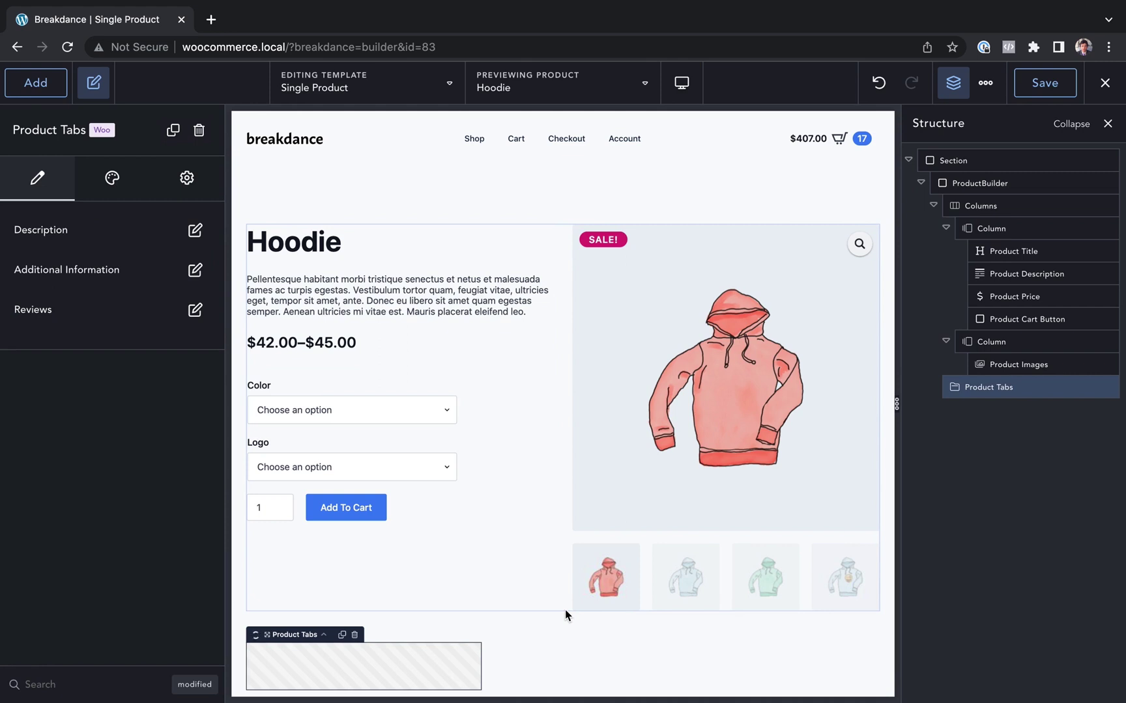
pyautogui.scroll(-2, 565, 610)
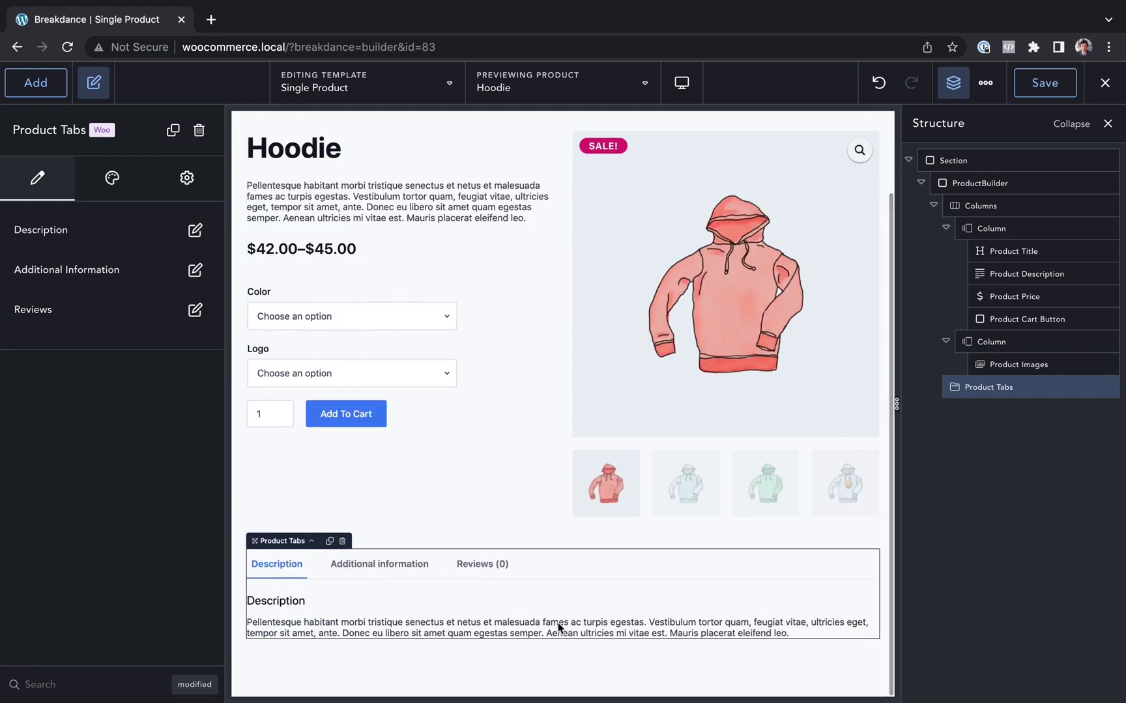
pyautogui.click(407, 404)
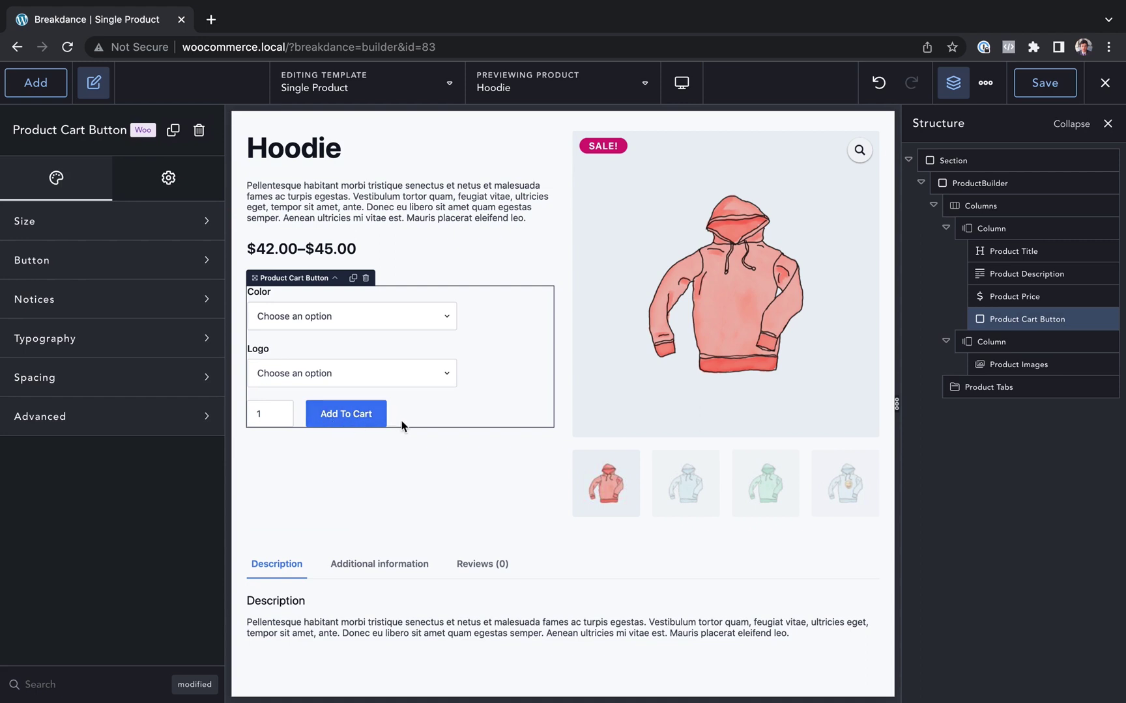
pyautogui.click(129, 273)
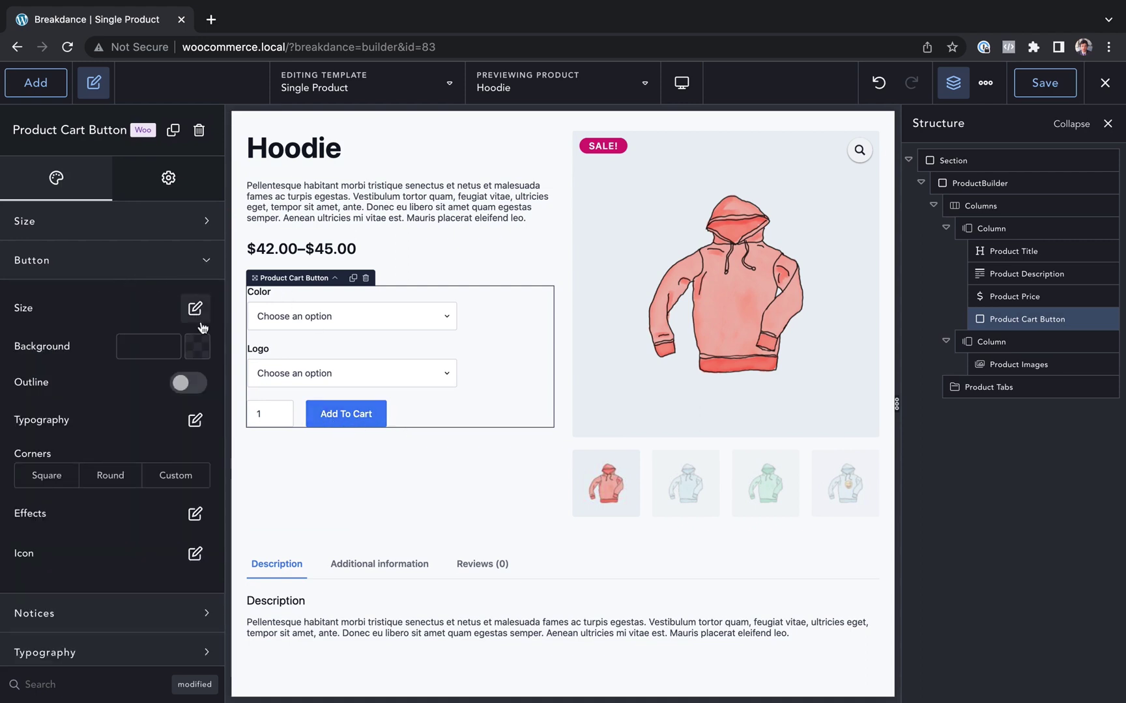
pyautogui.click(197, 347)
pyautogui.click(187, 437)
pyautogui.moveTo(187, 437); pyautogui.dragTo(192, 385)
pyautogui.click(194, 380)
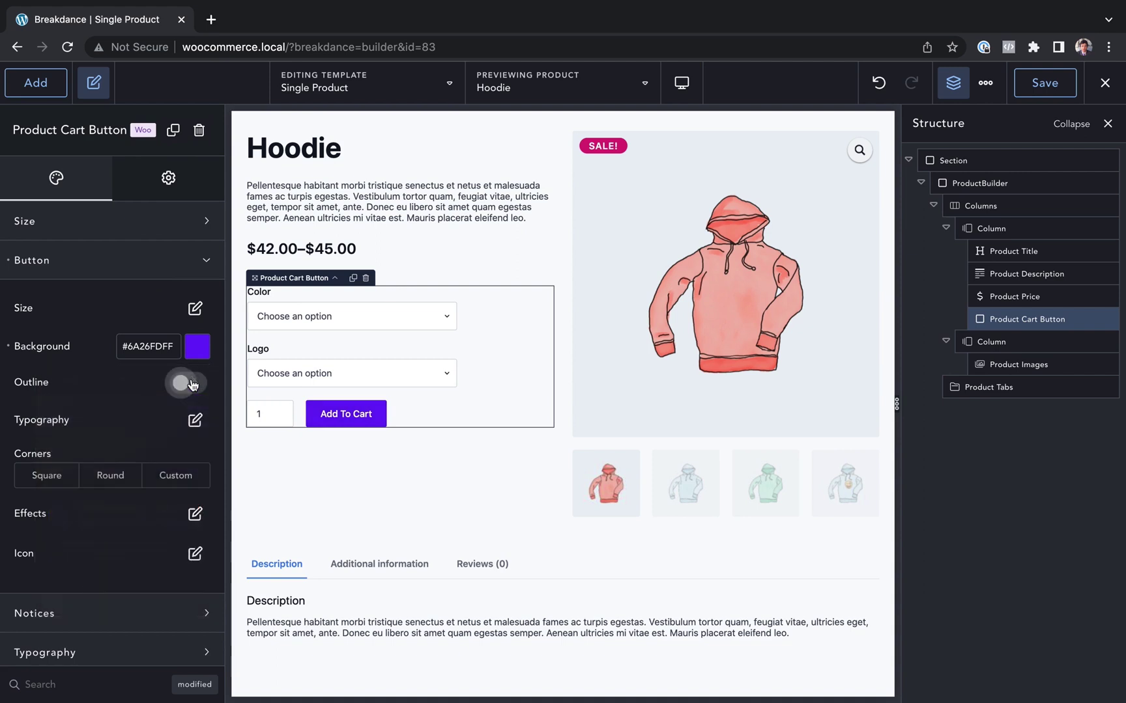
pyautogui.click(111, 477)
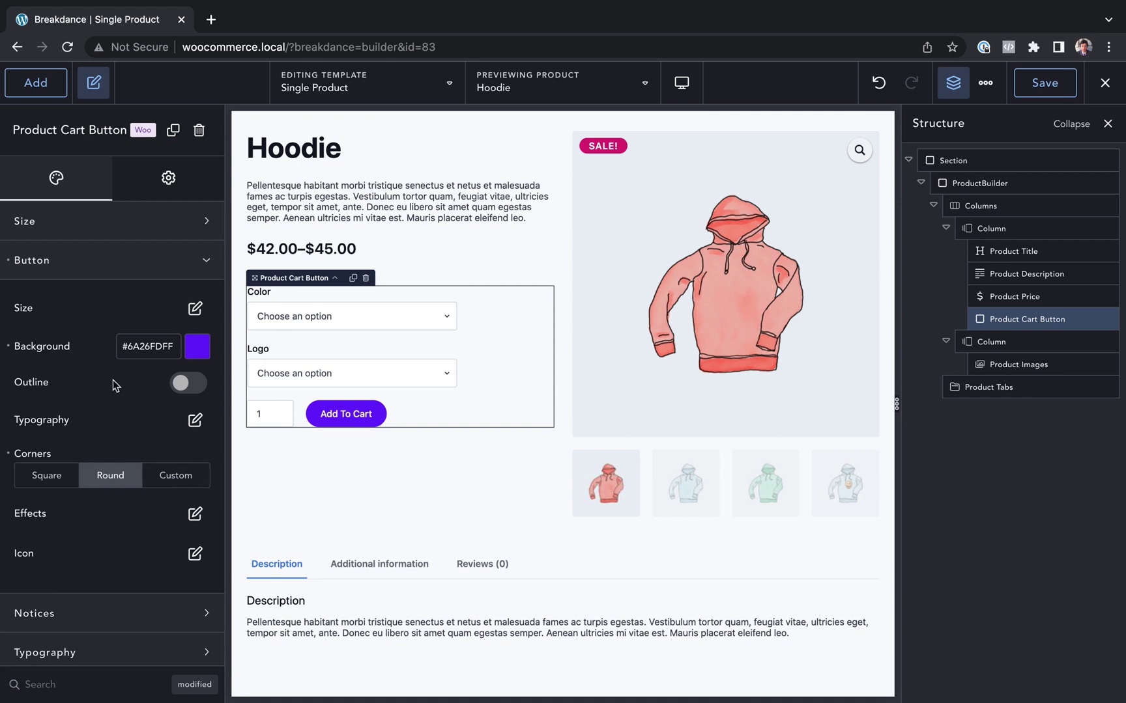
pyautogui.click(10, 260)
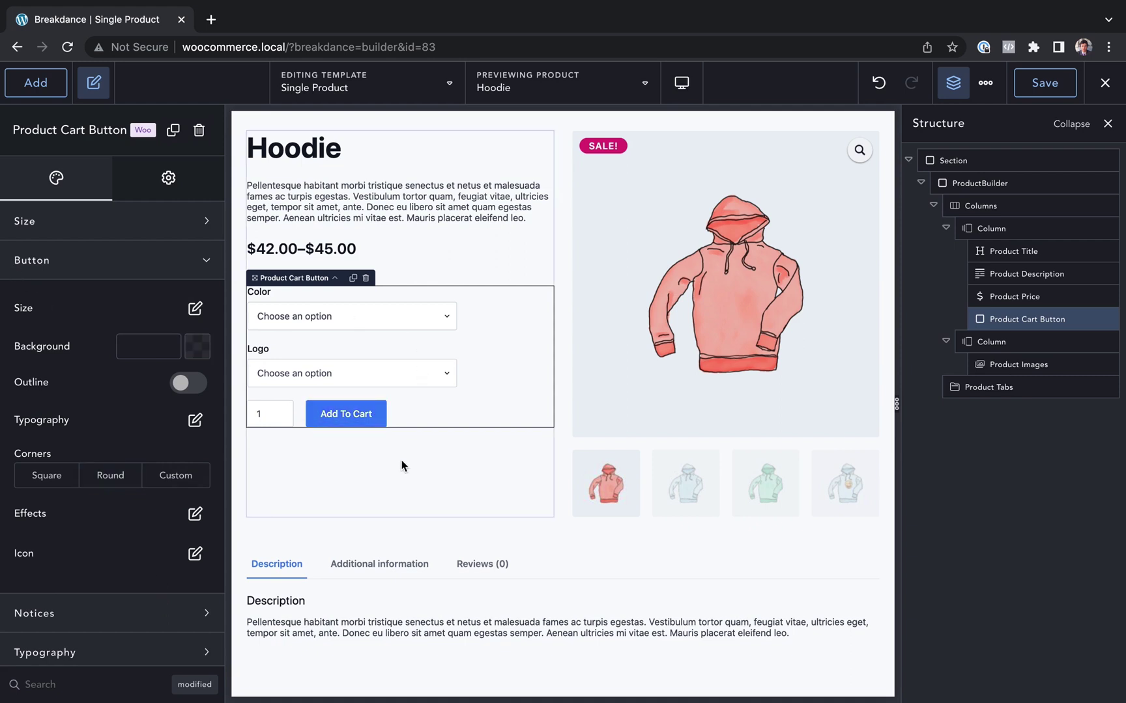
pyautogui.click(402, 465)
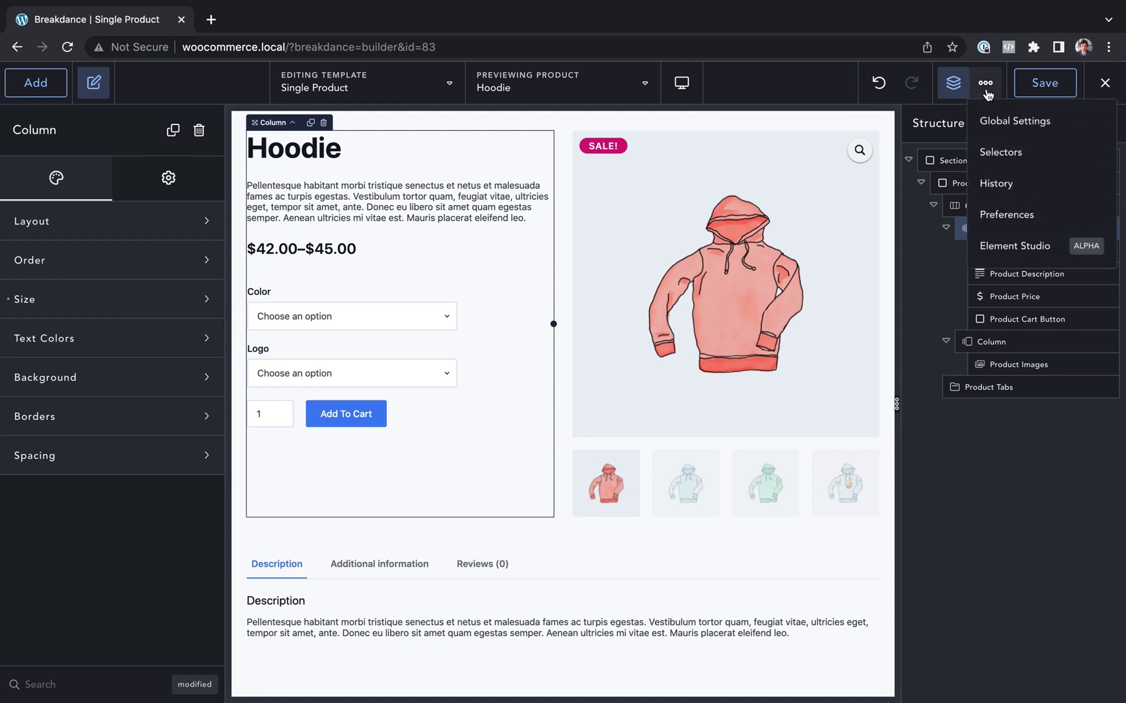
# Set the WooCommerce brand colour in Global Settings to purple #5822D0
pyautogui.click(1005, 123)
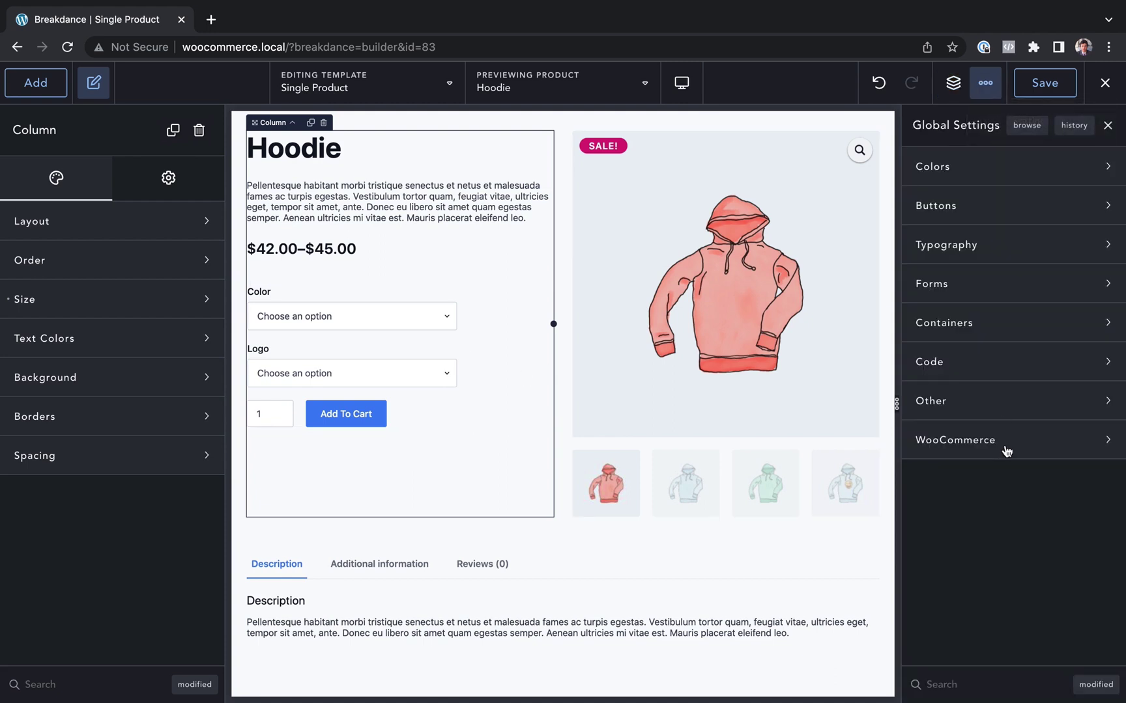
pyautogui.click(1006, 451)
pyautogui.click(1094, 488)
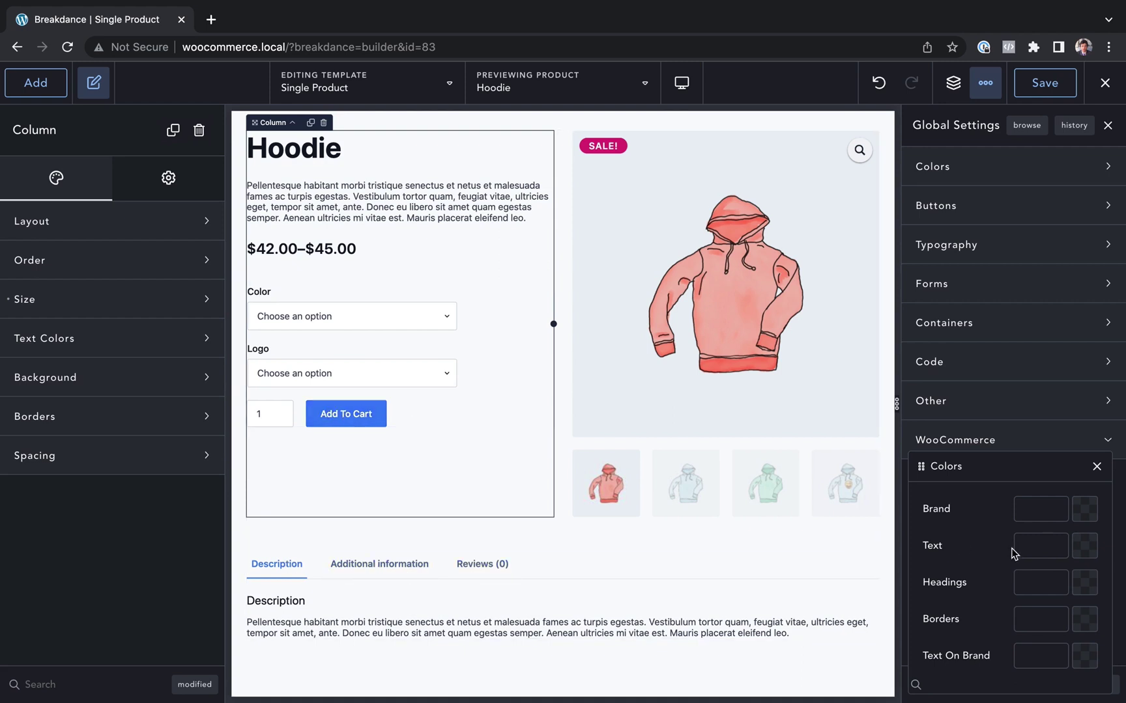
pyautogui.click(1086, 511)
pyautogui.moveTo(1067, 511); pyautogui.dragTo(1076, 490)
pyautogui.click(1081, 466)
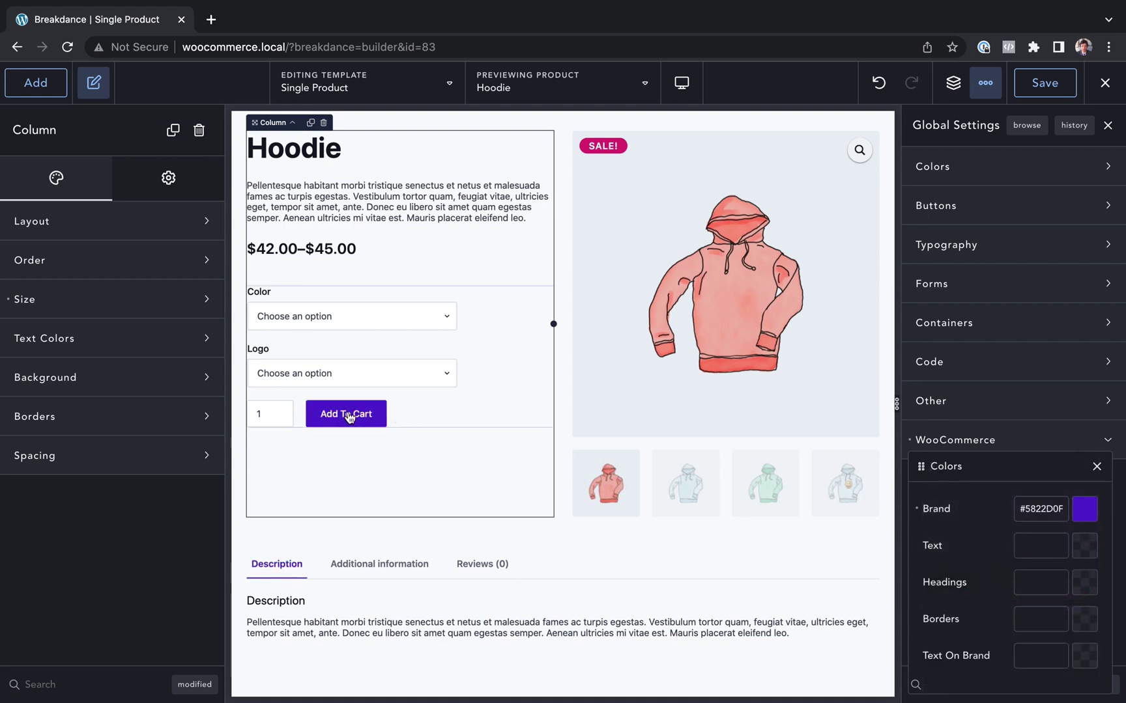
# Preview the Reviews, Additional information and Description tabs with the purple branding
pyautogui.click(371, 565)
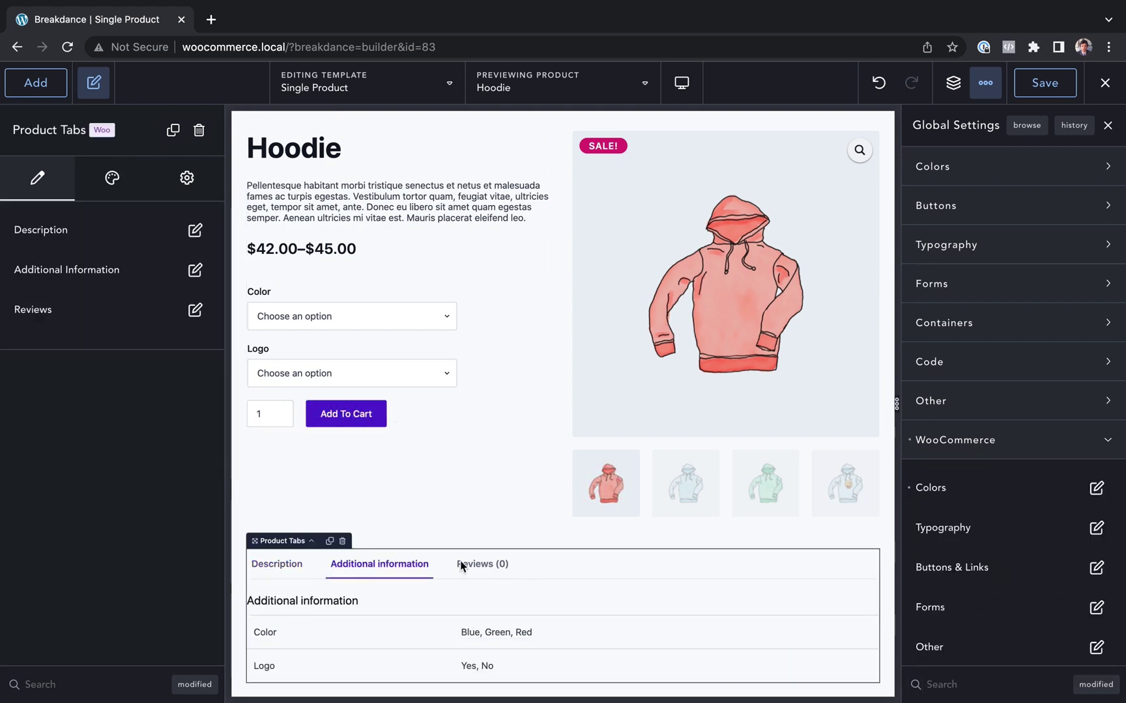
pyautogui.click(483, 566)
pyautogui.click(357, 565)
pyautogui.click(293, 566)
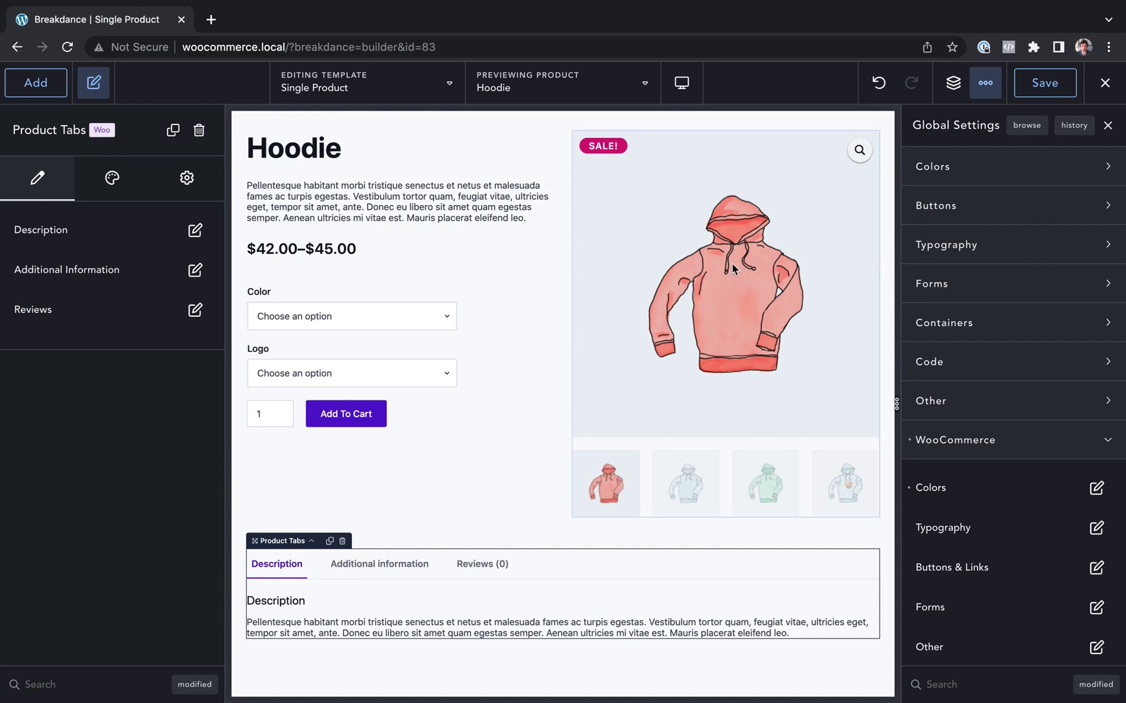
# Select the Product Images element and expand its Sale Badge style options
pyautogui.click(607, 155)
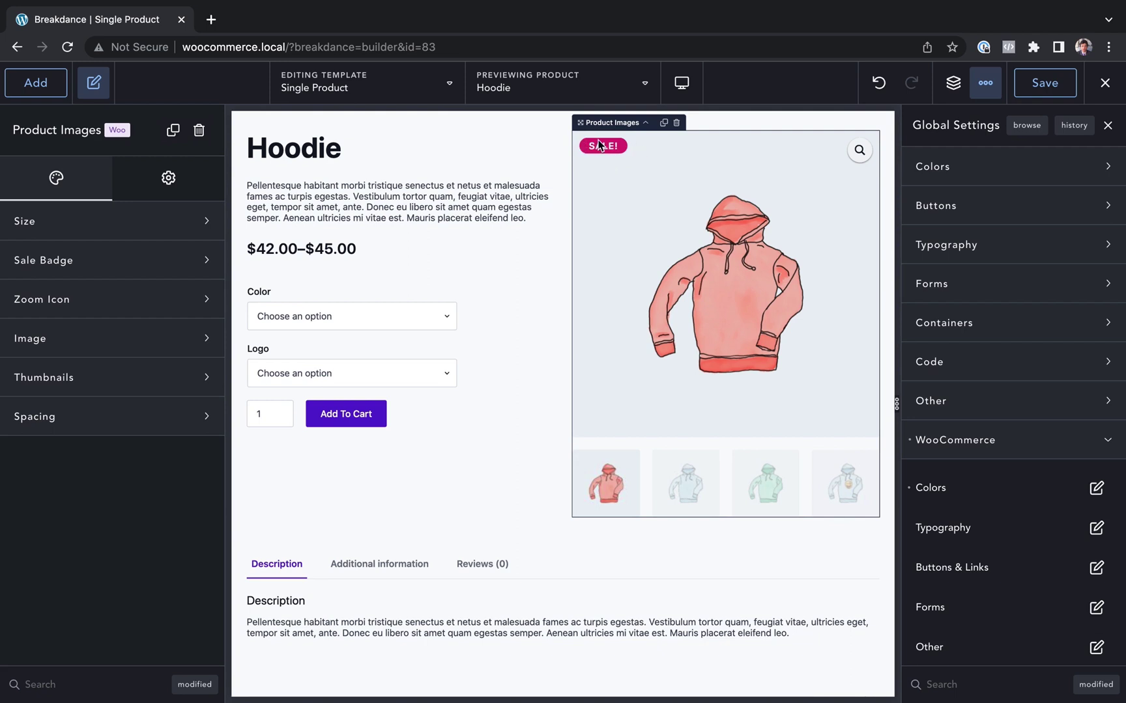
pyautogui.click(159, 260)
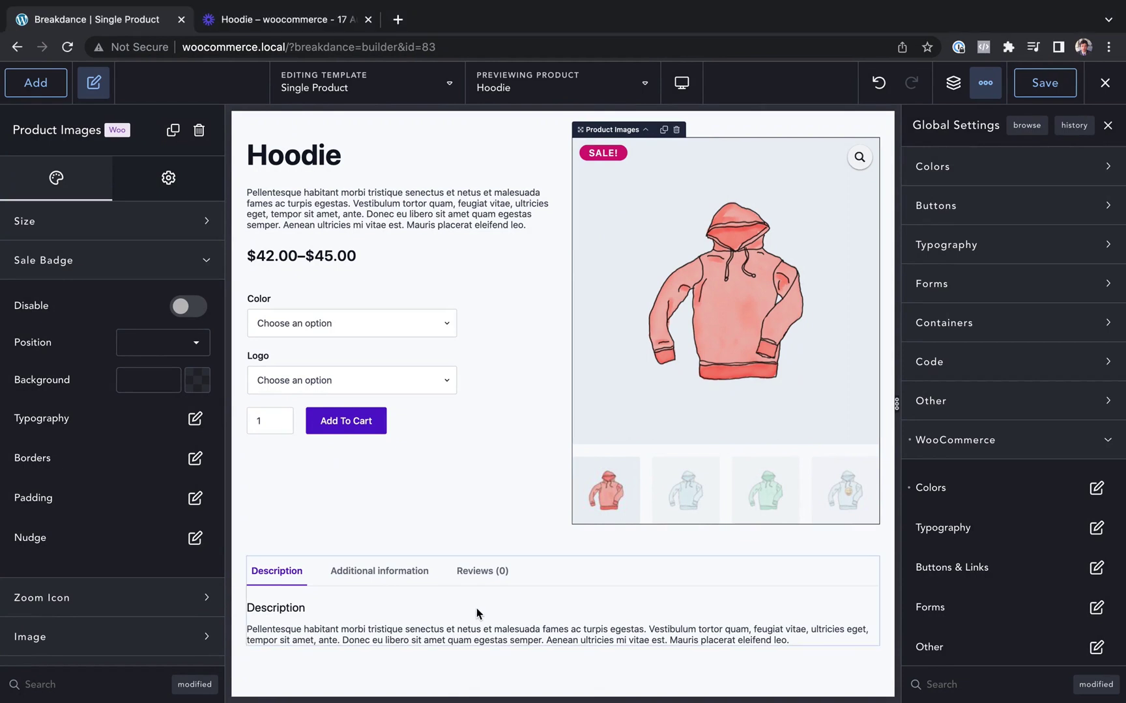
# Try the Bar style for the Product Tabs under Style > Tabs
pyautogui.click(479, 613)
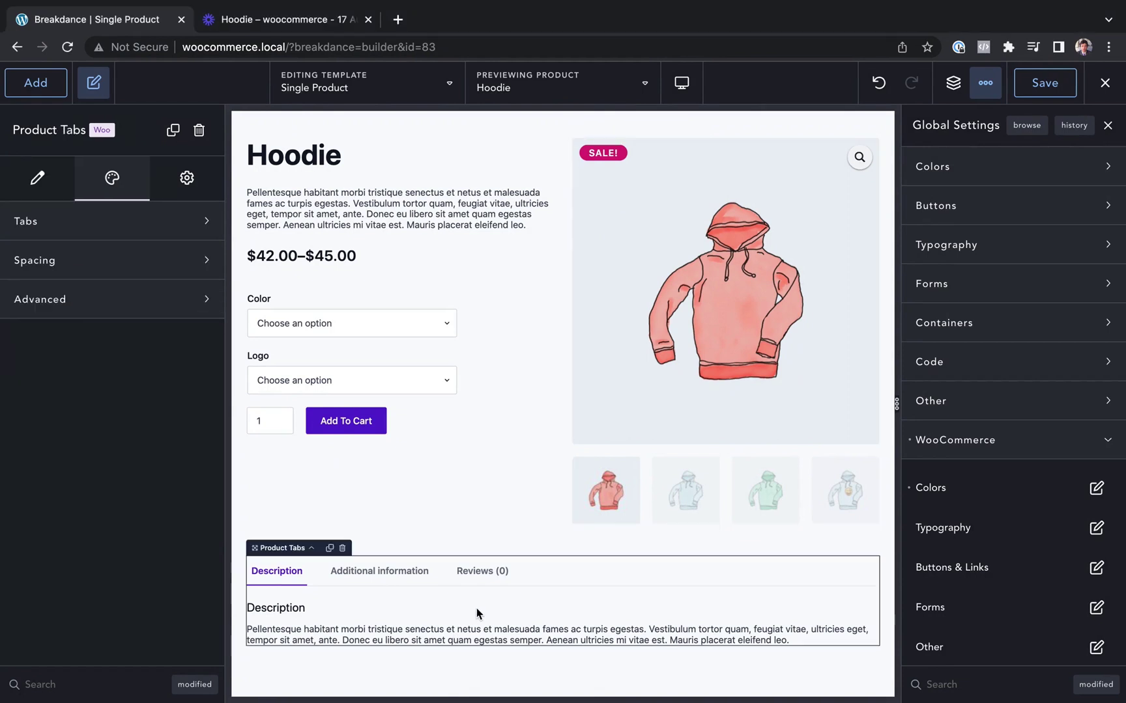
pyautogui.click(376, 573)
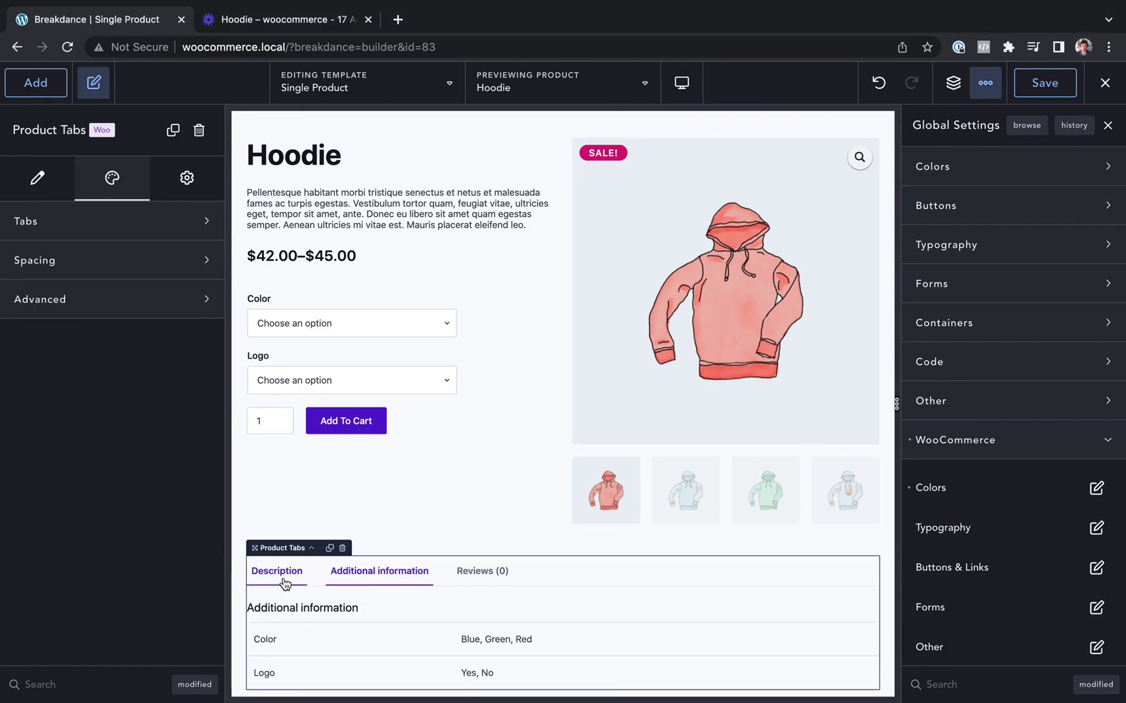
pyautogui.click(285, 583)
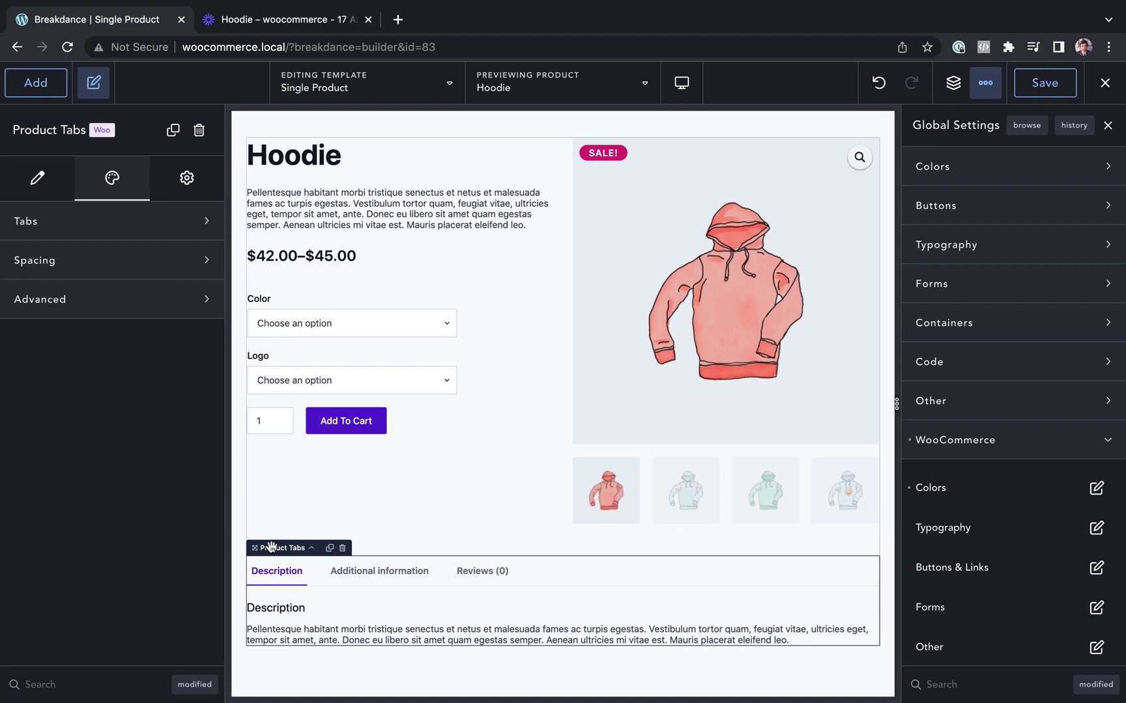
pyautogui.click(84, 221)
pyautogui.click(176, 362)
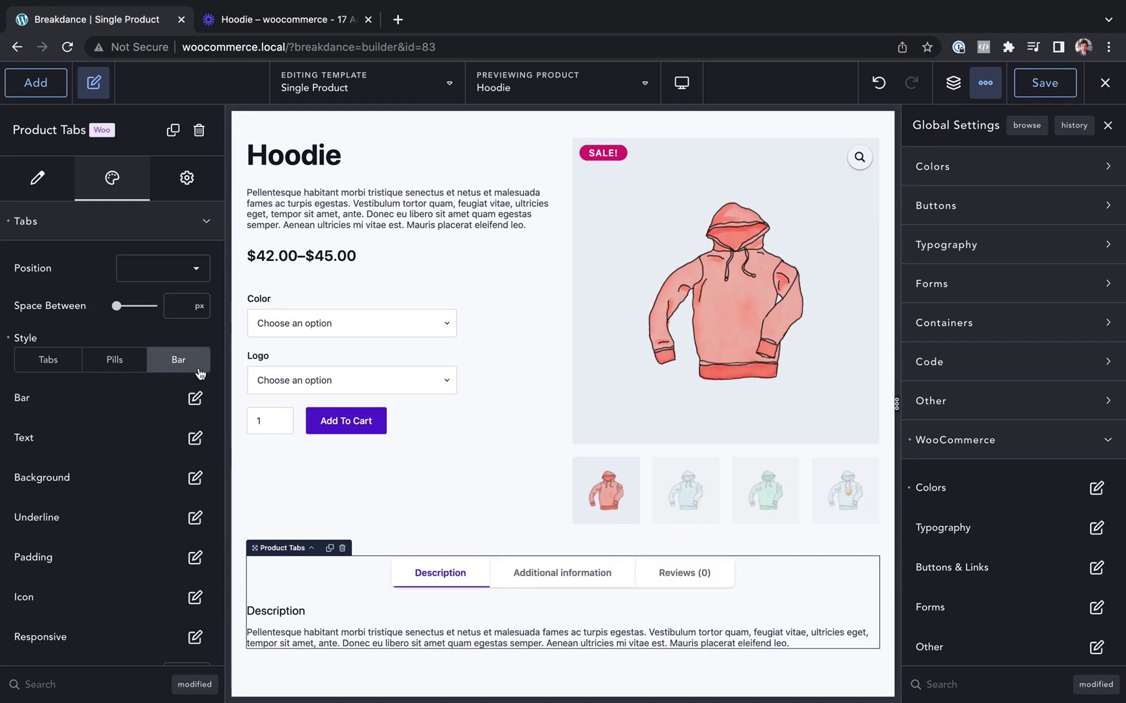
pyautogui.click(582, 574)
pyautogui.click(430, 576)
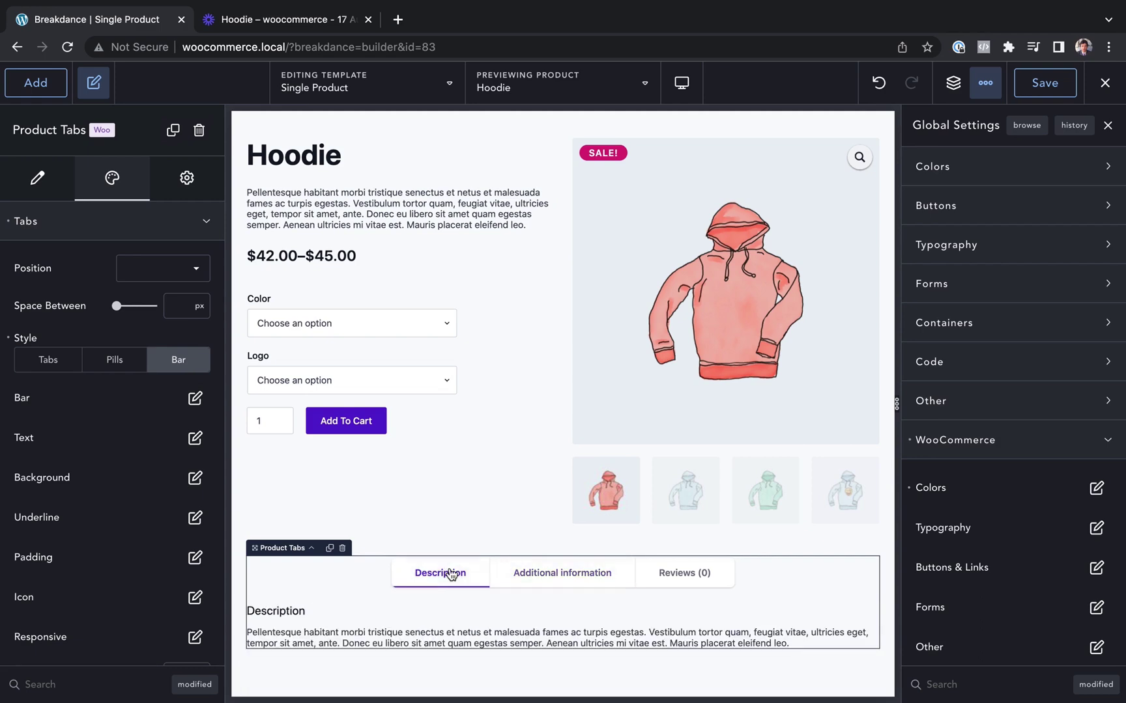
# Switch the Product Tabs to the Pills style and check each pill
pyautogui.click(114, 361)
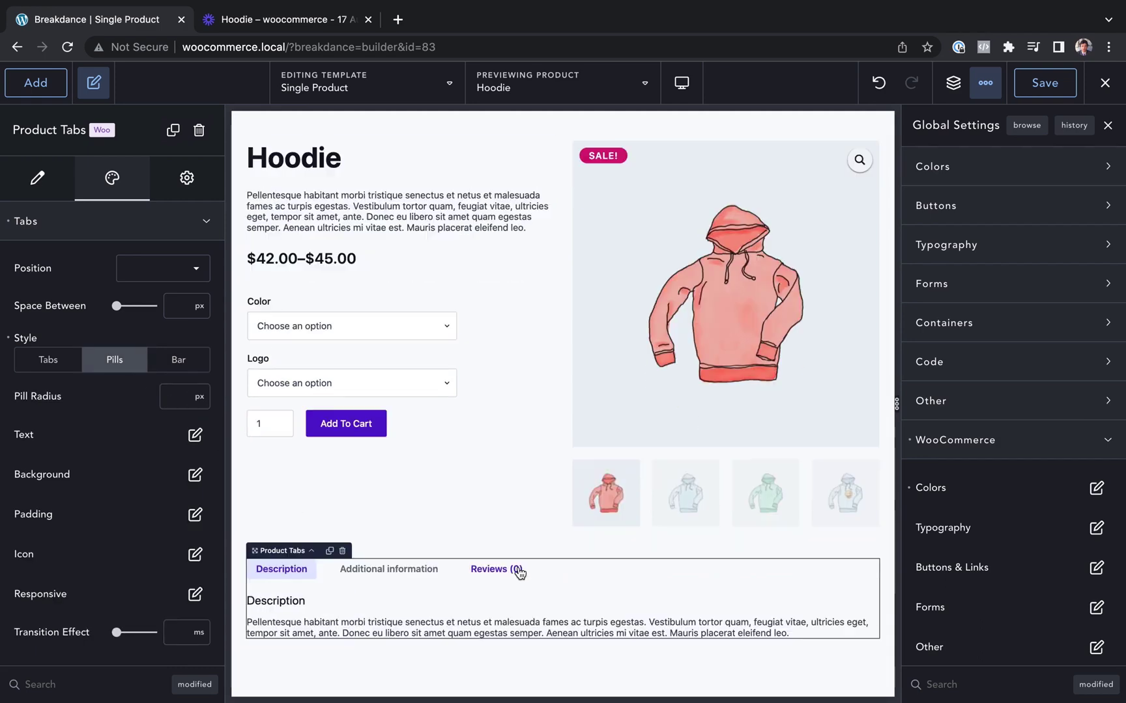
pyautogui.click(389, 576)
pyautogui.click(294, 573)
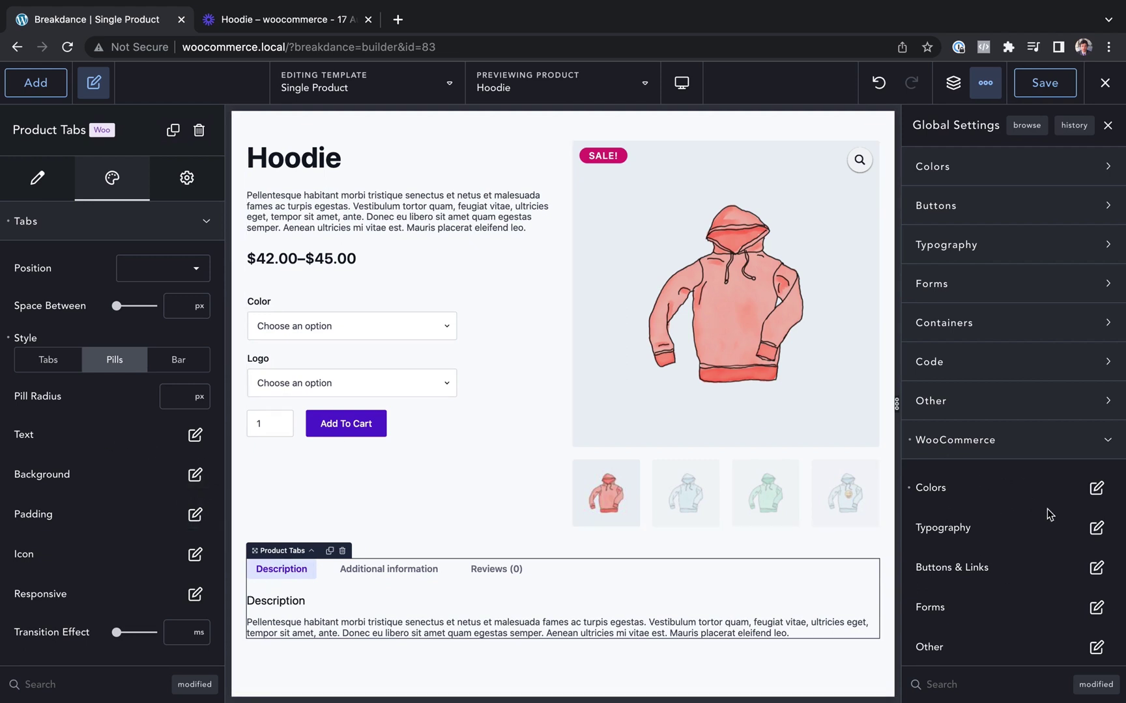
pyautogui.scroll(-1, 1047, 515)
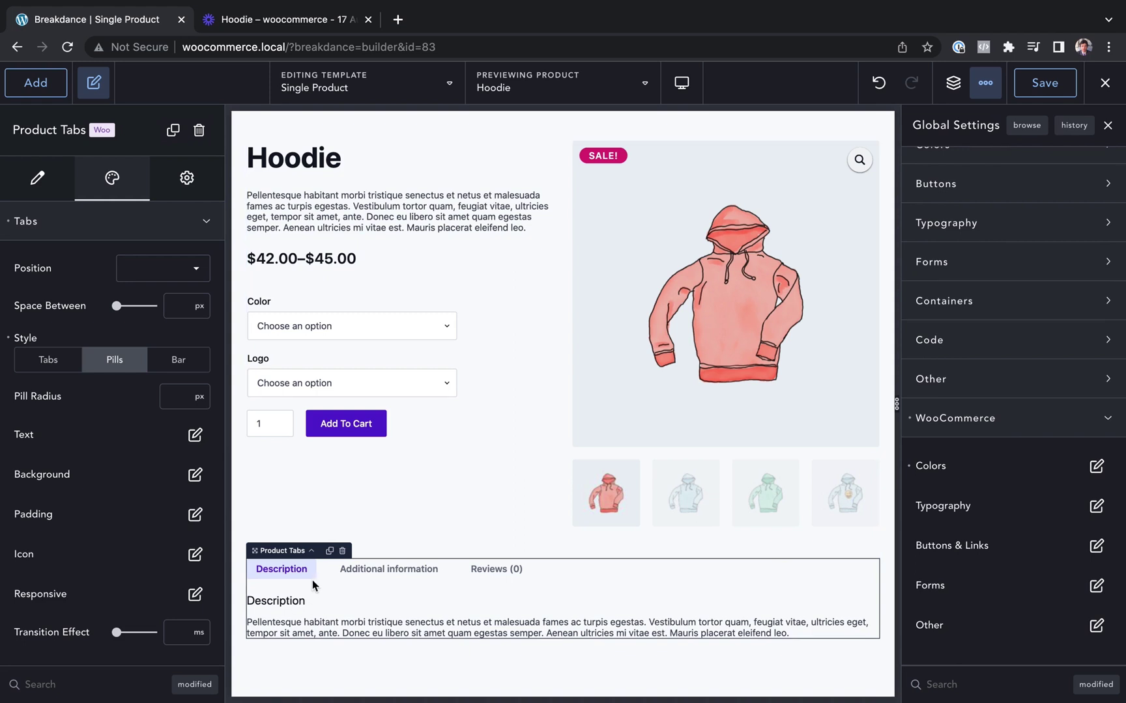